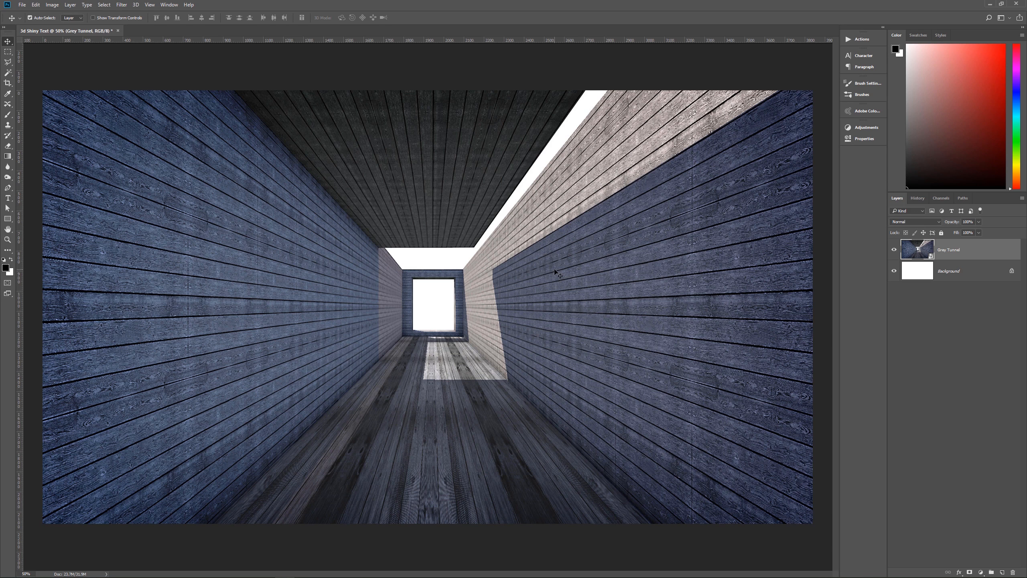
Step: Add a two-line text layer reading "PIXEL MAGIC" in the middle of the tunnel image
{"action": "key", "text": "t"}
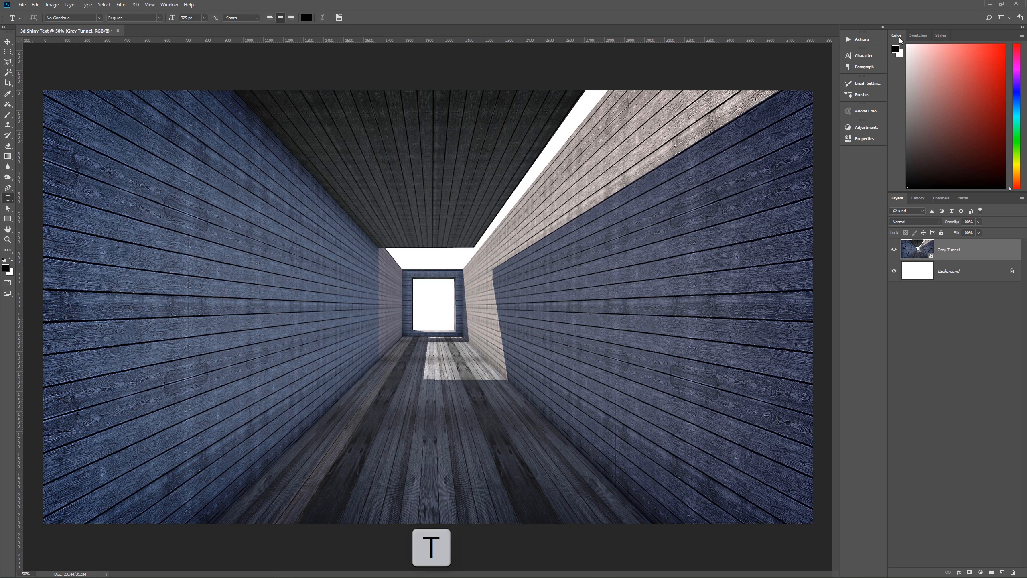
{"action": "left_click", "coordinate": [878, 54]}
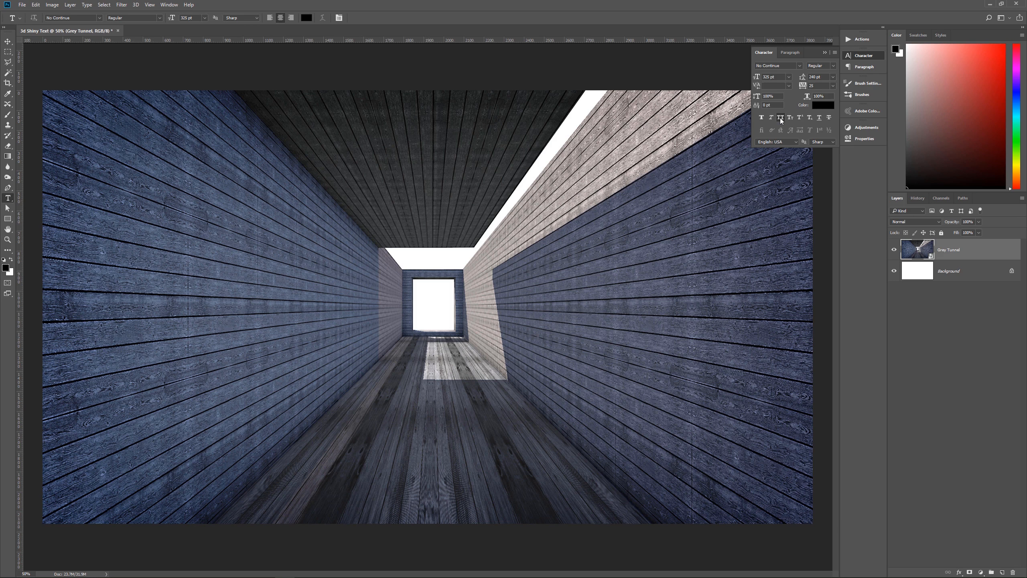
{"action": "left_click", "coordinate": [826, 54]}
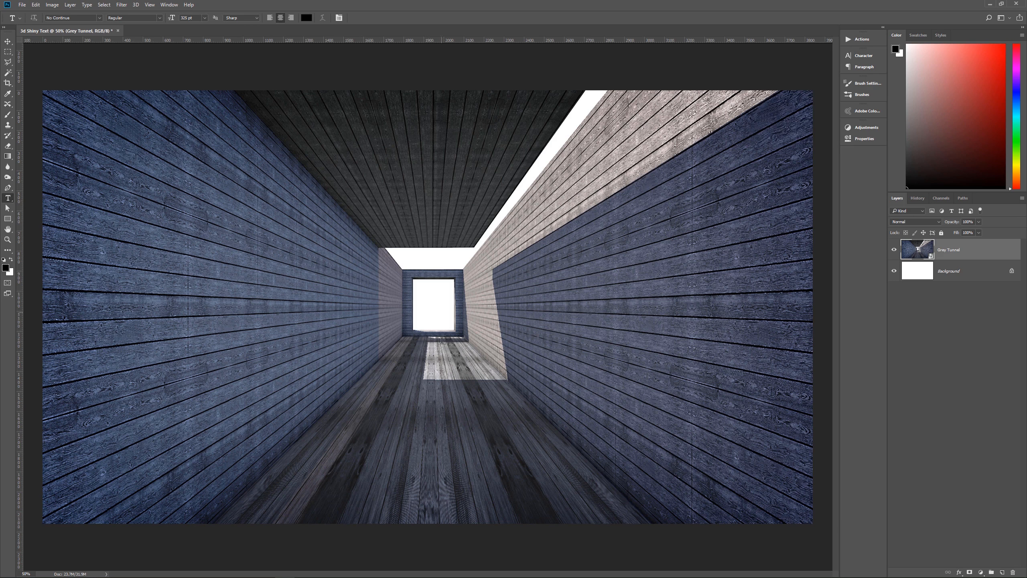
{"action": "left_click", "coordinate": [432, 320]}
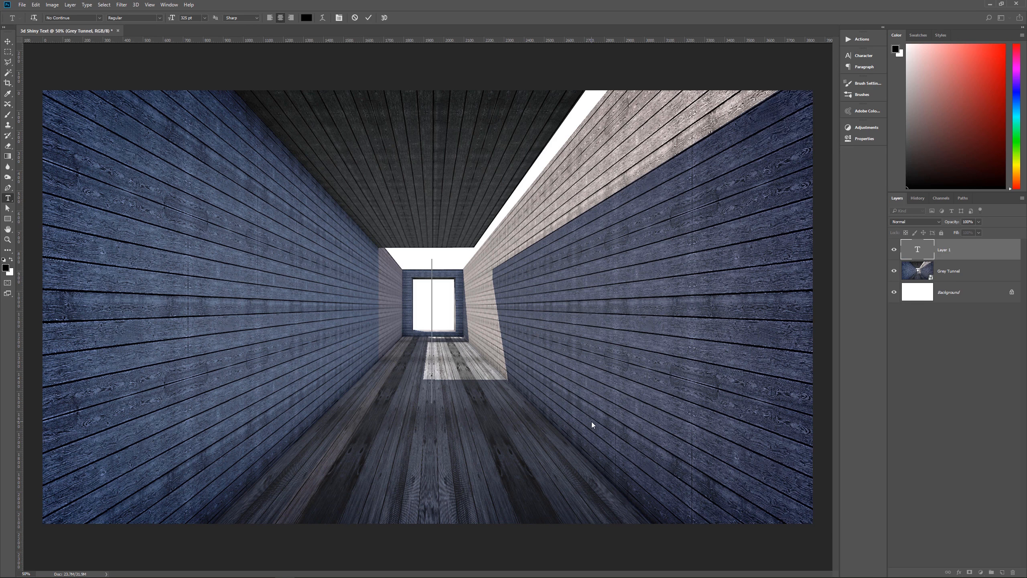
{"action": "type", "text": "PIXEL "}
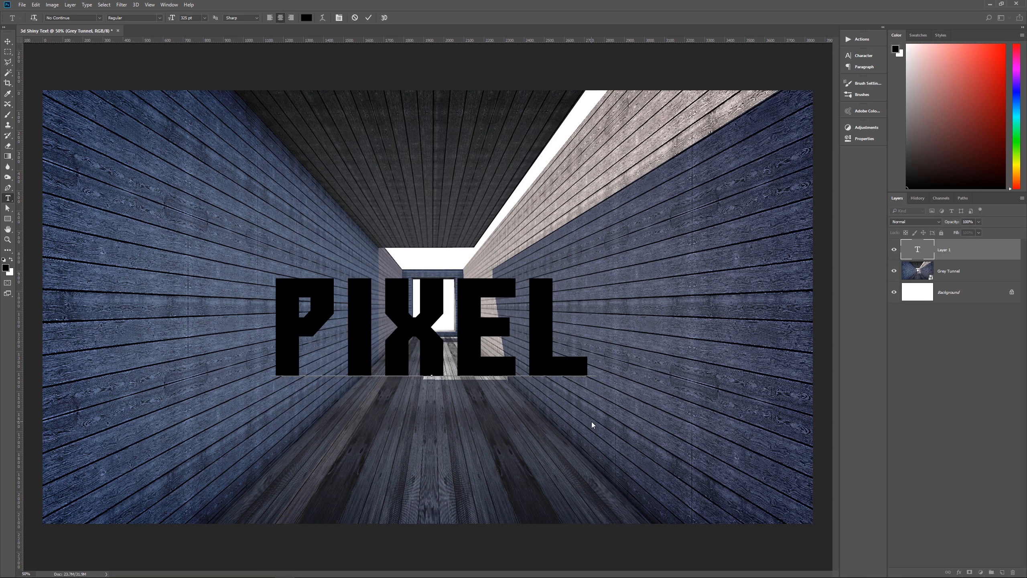
{"action": "type", "text": "MAGIC"}
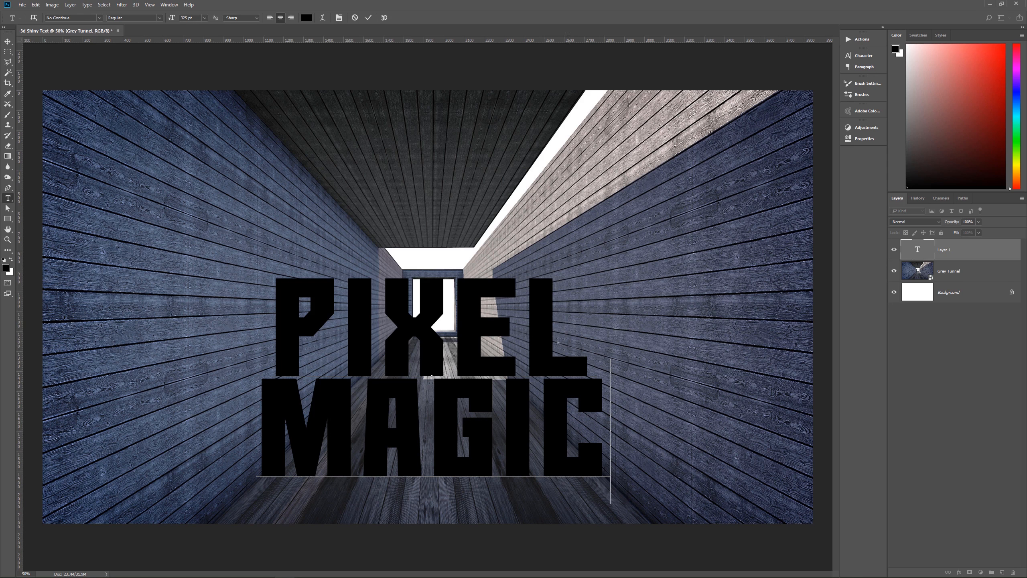
Step: Adjust the kerning between the letters of "PIXEL" so the word spans the same width as "MAGIC"
{"action": "left_click", "coordinate": [528, 341]}
{"action": "key", "text": "alt+Right"}
{"action": "key", "text": "Left"}
{"action": "key", "text": "alt+Right"}
{"action": "key", "text": "Left"}
{"action": "key", "text": "Left"}
{"action": "key", "text": "alt+Right"}
{"action": "key", "text": "Right"}
{"action": "key", "text": "alt+Right"}
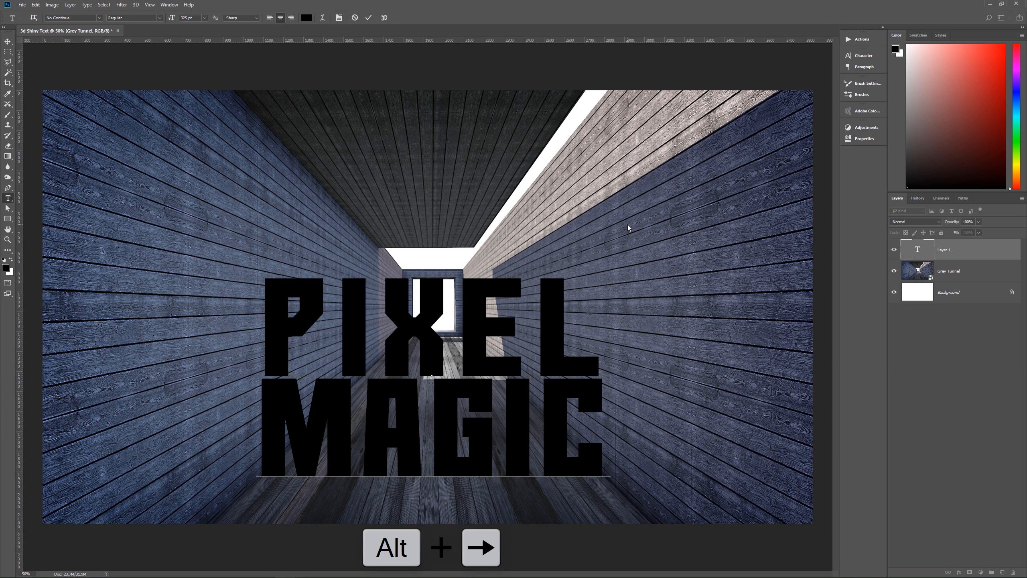
{"action": "key", "text": "alt+Right"}
{"action": "key", "text": "Right"}
{"action": "key", "text": "alt+Right"}
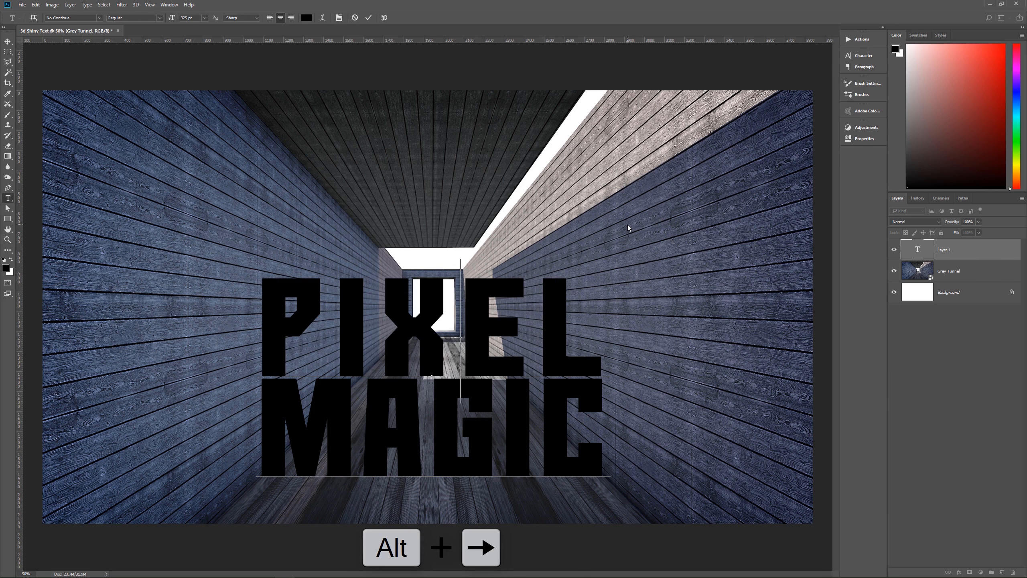
{"action": "key", "text": "alt+Left"}
{"action": "key", "text": "Right"}
{"action": "key", "text": "alt+Right"}
{"action": "key", "text": "Left"}
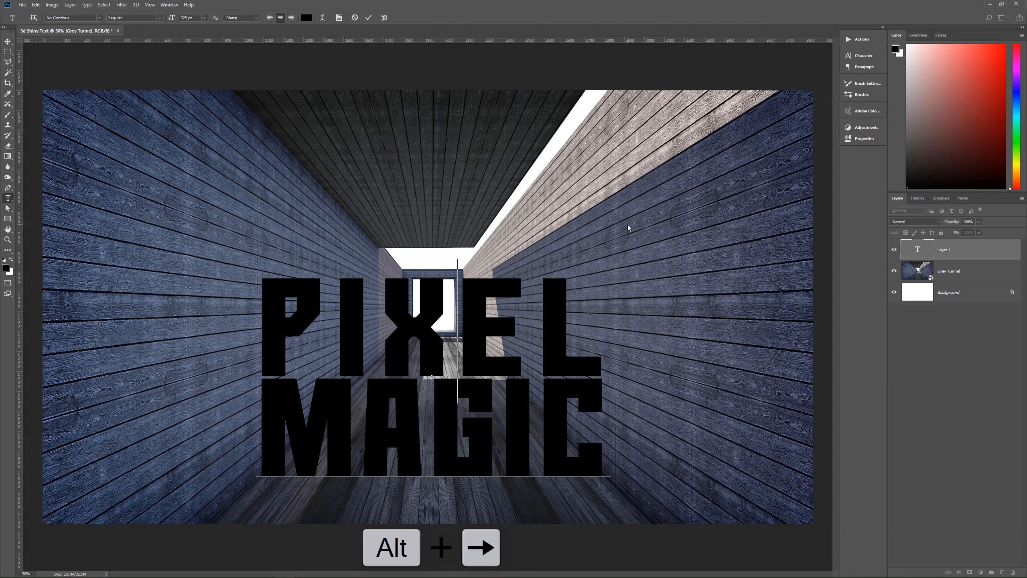
{"action": "key", "text": "Left"}
{"action": "key", "text": "Left"}
{"action": "key", "text": "alt+Right"}
{"action": "key", "text": "Right"}
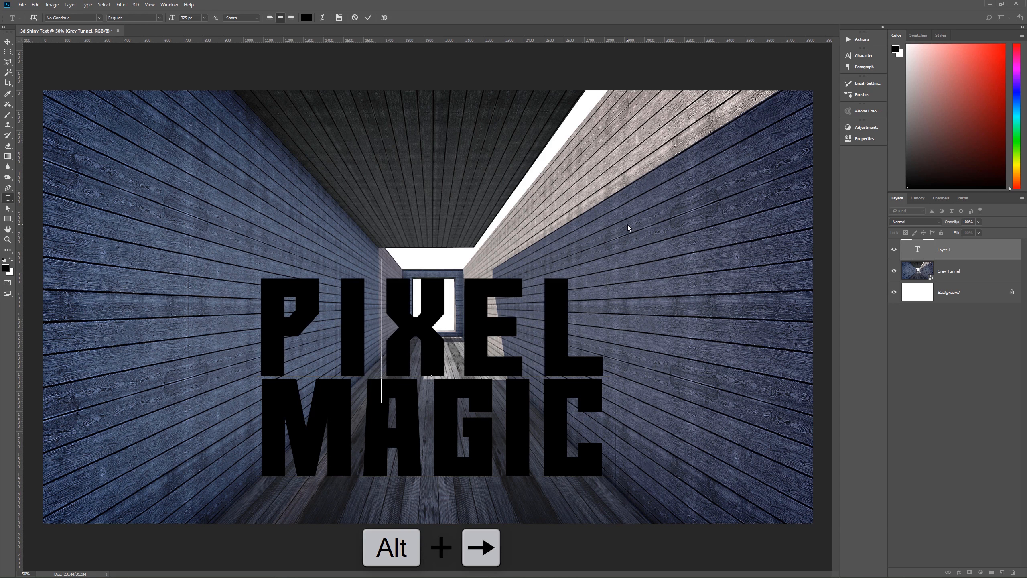
{"action": "key", "text": "alt+Left"}
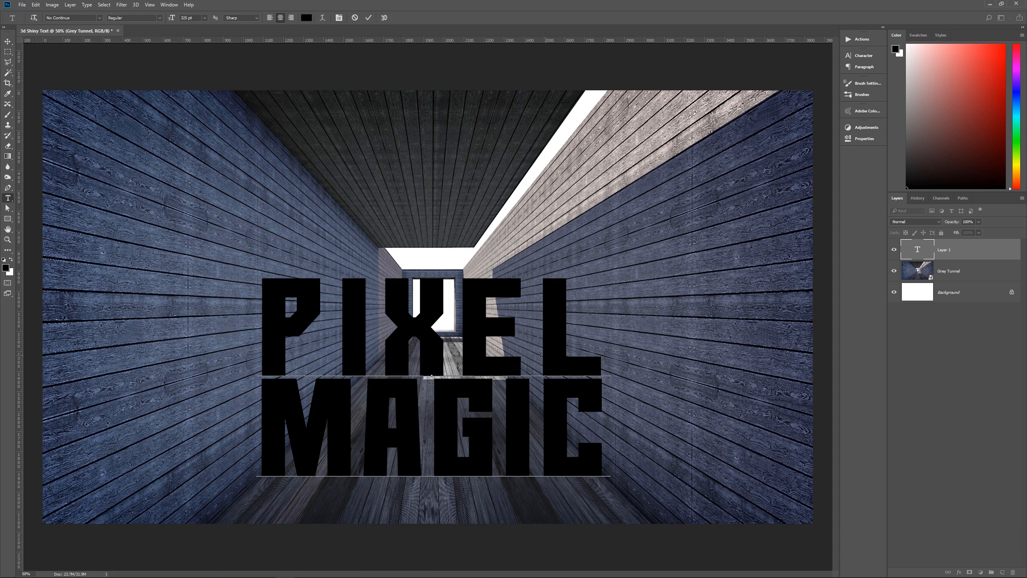
{"action": "left_click", "coordinate": [369, 18]}
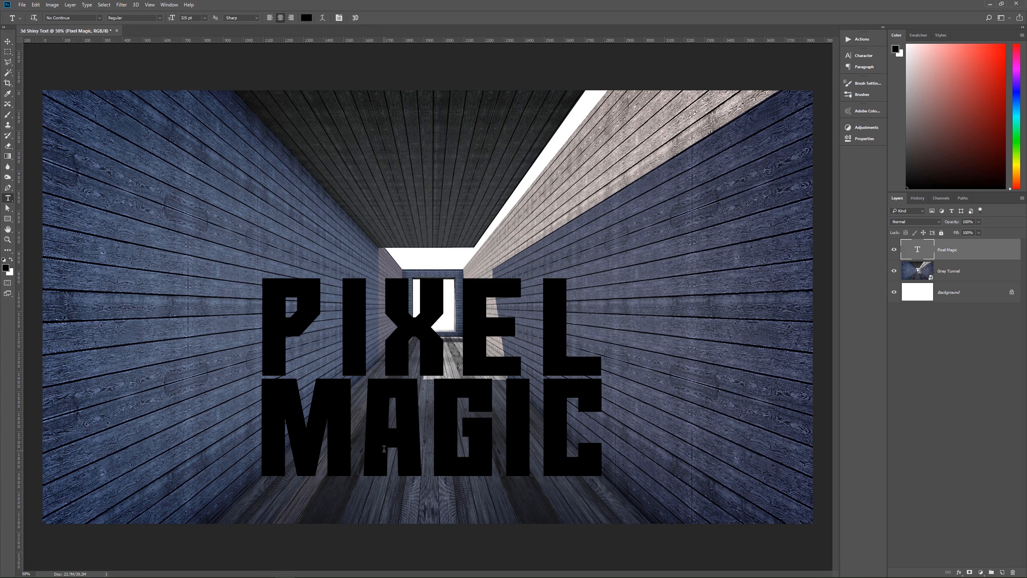
Step: Move the "PIXEL MAGIC" text slightly down and nudge it a little to the right
{"action": "key", "text": "v"}
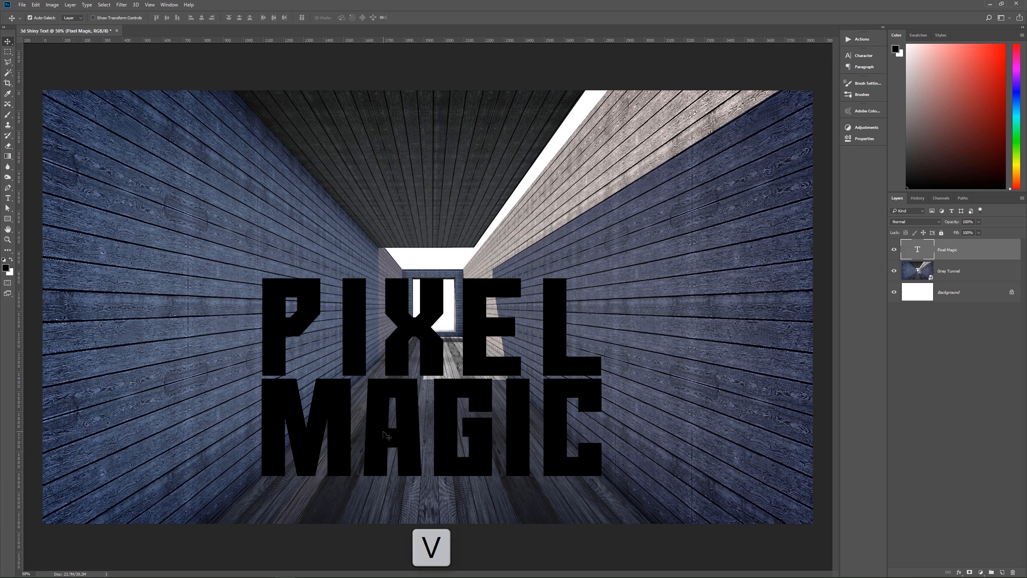
{"action": "left_click_drag", "start_coordinate": [375, 413], "coordinate": [376, 421]}
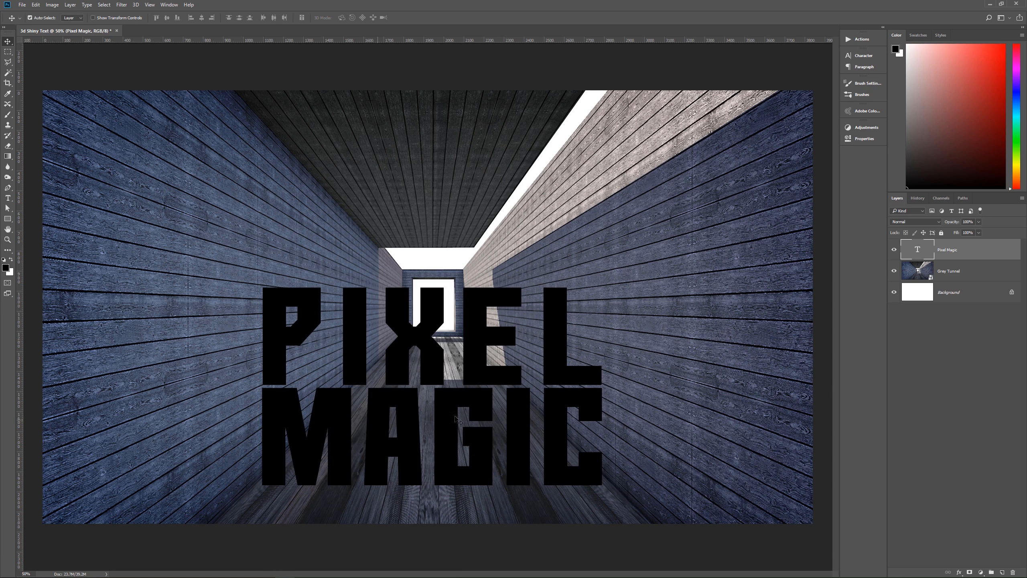
{"action": "key", "text": "Right"}
{"action": "key", "text": "Right"}
{"action": "key", "text": "Right"}
{"action": "key", "text": "Right"}
{"action": "key", "text": "Right"}
{"action": "key", "text": "Right"}
{"action": "key", "text": "Right"}
{"action": "key", "text": "Right"}
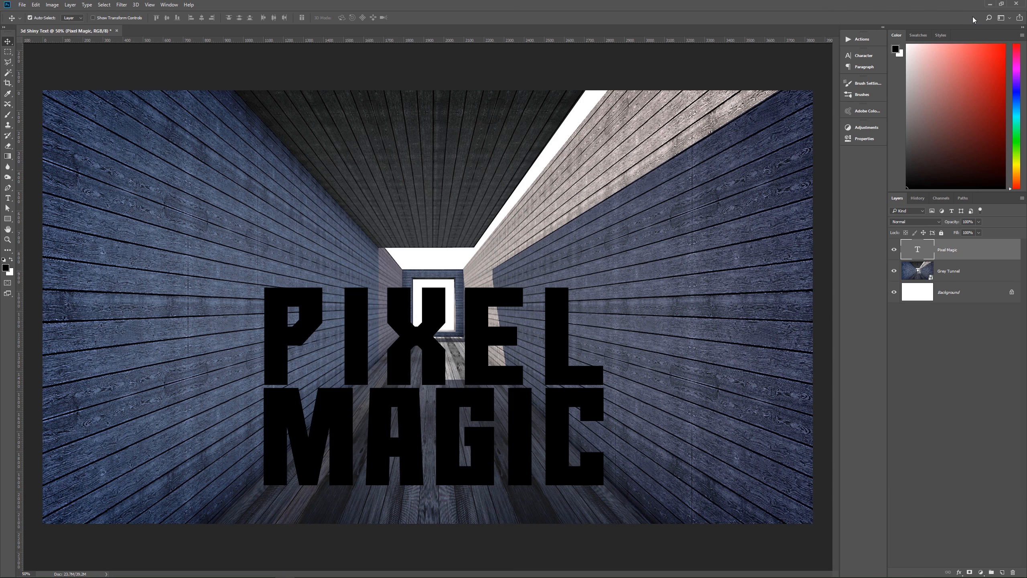
Step: Try the Painting and Photography workspaces and return to the GeekMan Tutorial workspace
{"action": "left_click", "coordinate": [1009, 19]}
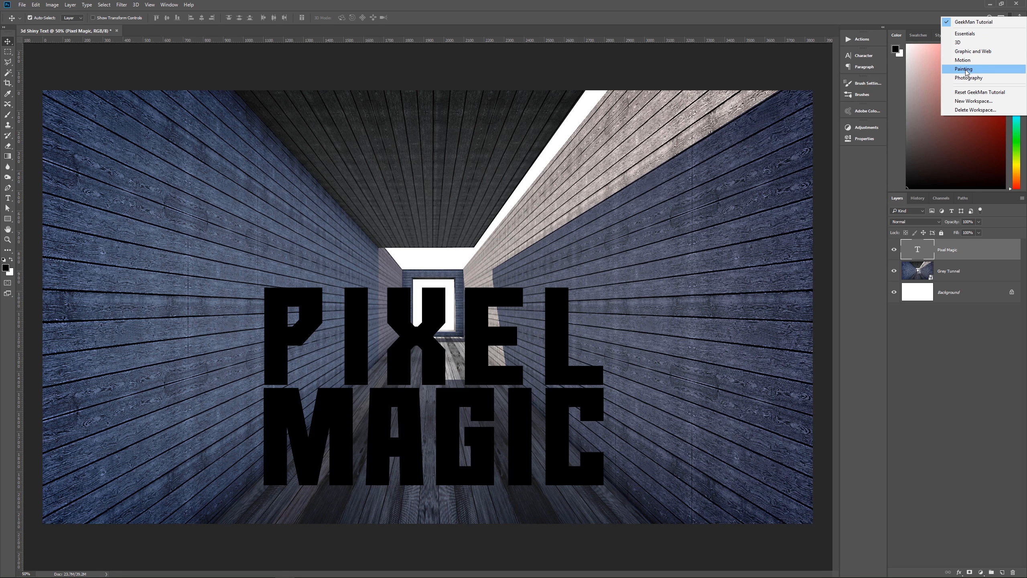
{"action": "left_click", "coordinate": [964, 69]}
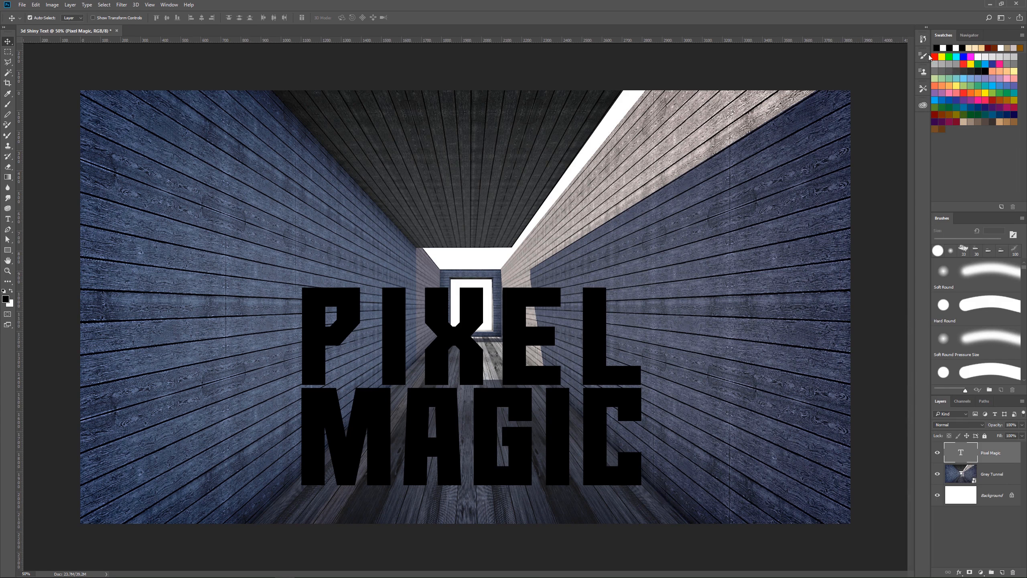
{"action": "left_click", "coordinate": [1009, 18]}
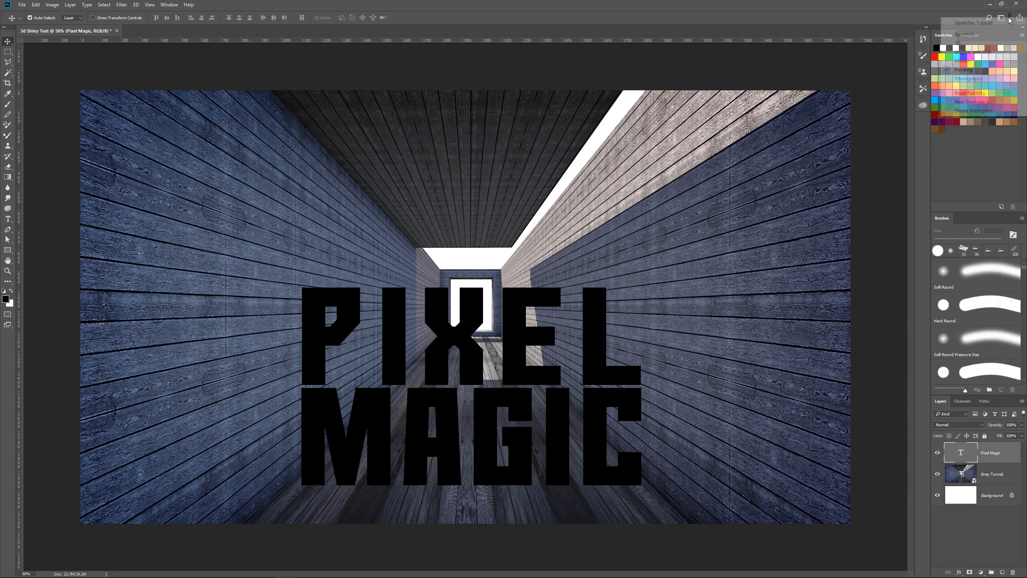
{"action": "left_click", "coordinate": [972, 81]}
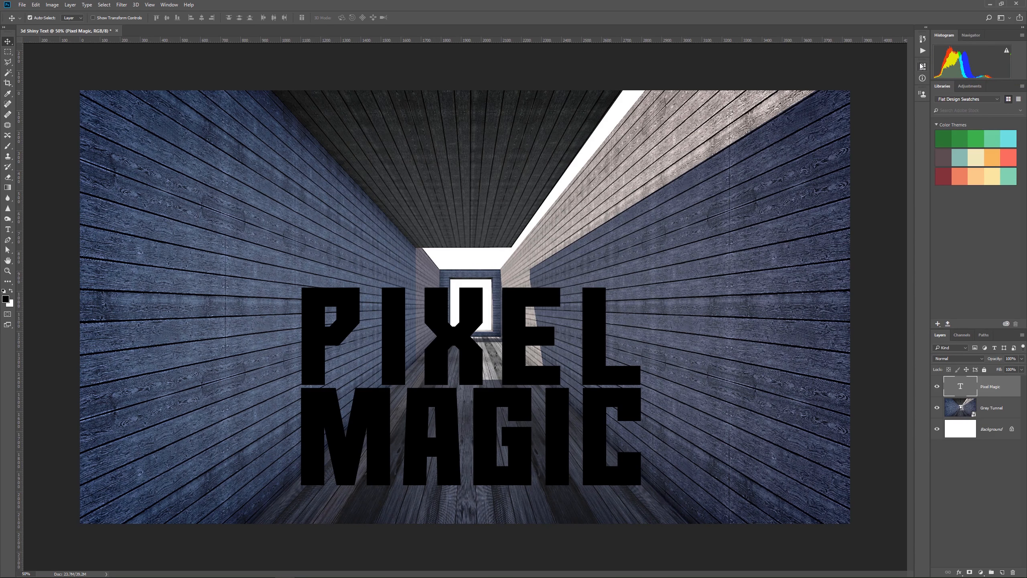
{"action": "left_click", "coordinate": [1010, 18]}
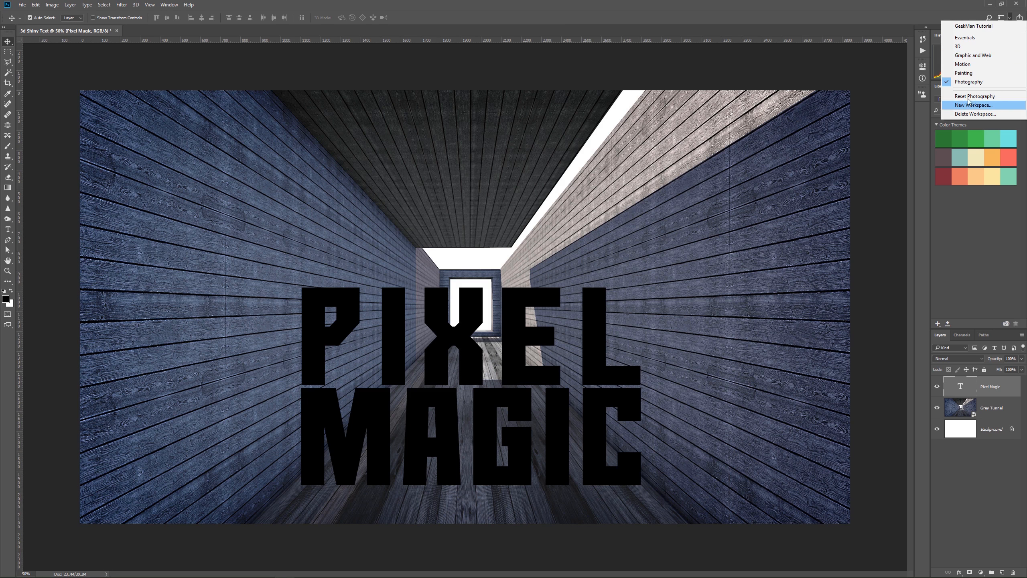
{"action": "left_click", "coordinate": [941, 4]}
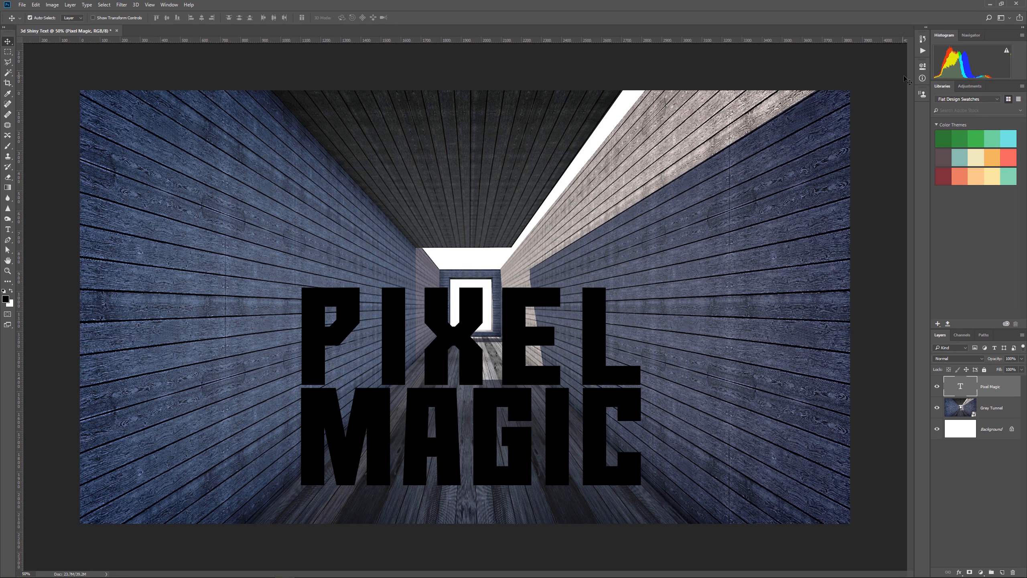
{"action": "left_click", "coordinate": [1010, 18]}
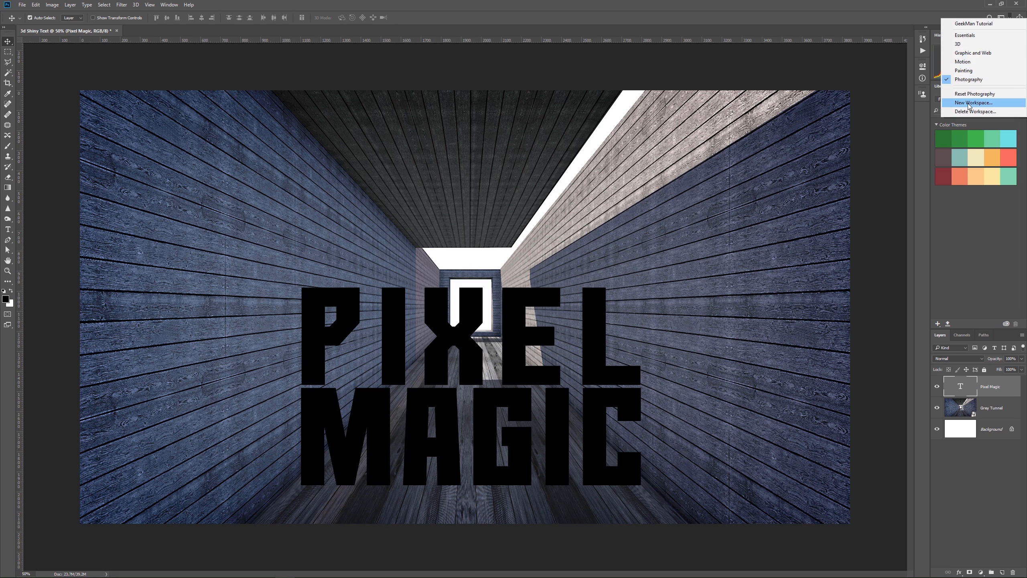
{"action": "left_click", "coordinate": [986, 24]}
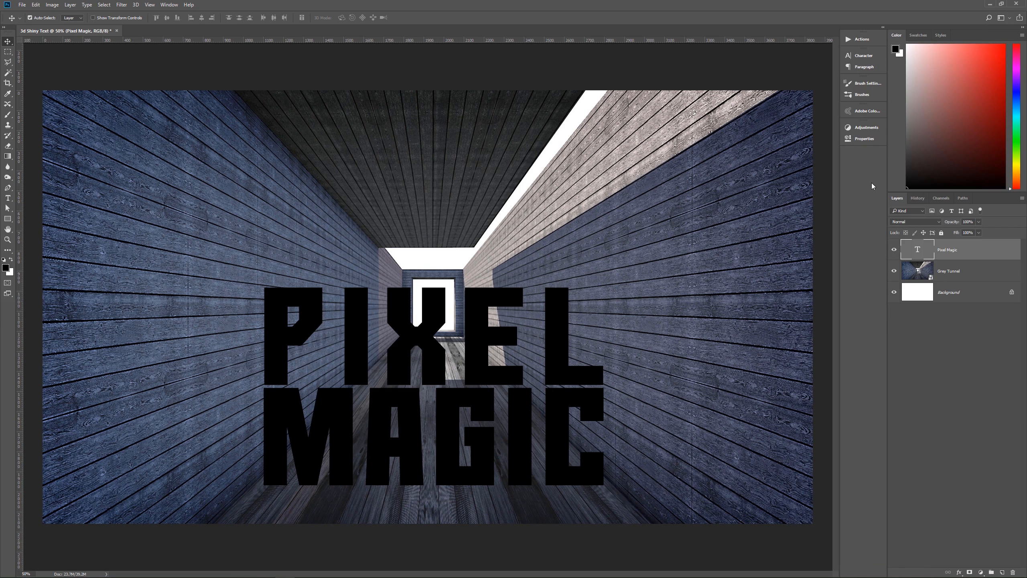
{"action": "left_click", "coordinate": [1009, 17]}
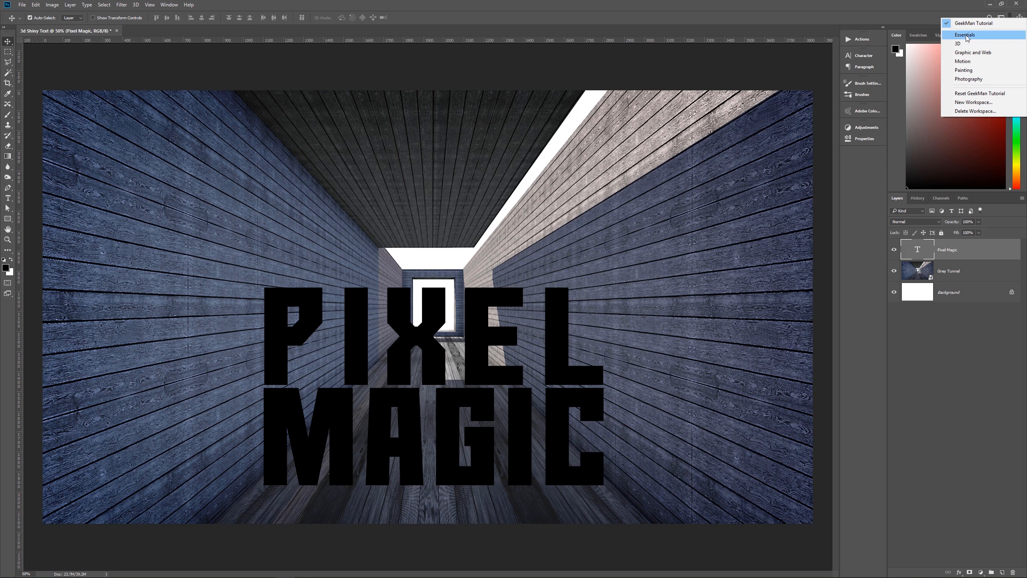
{"action": "left_click", "coordinate": [931, 3]}
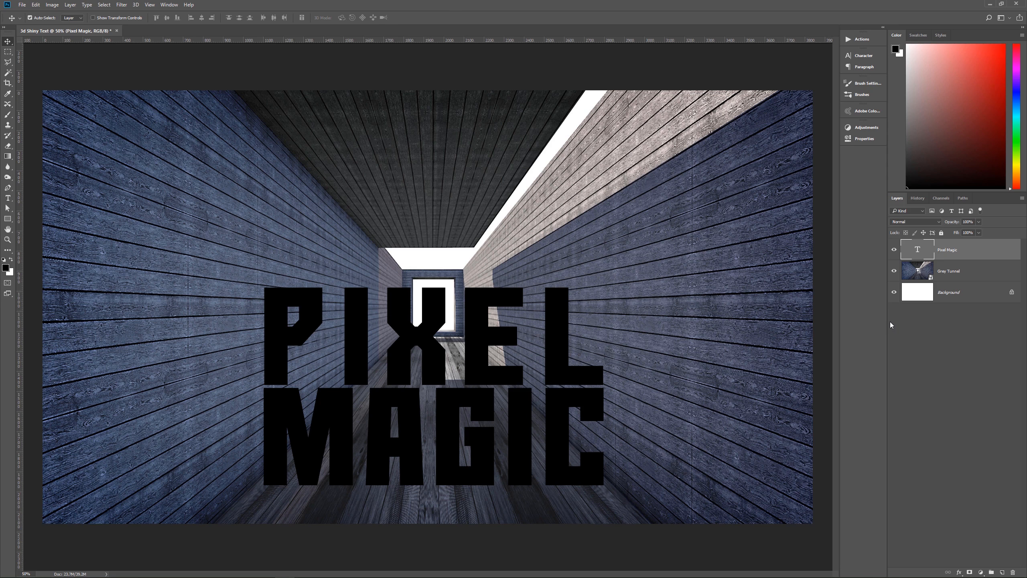
Step: Create a new 3D extrusion from the Pixel Magic text layer and switch to the 3D workspace
{"action": "right_click", "coordinate": [987, 249]}
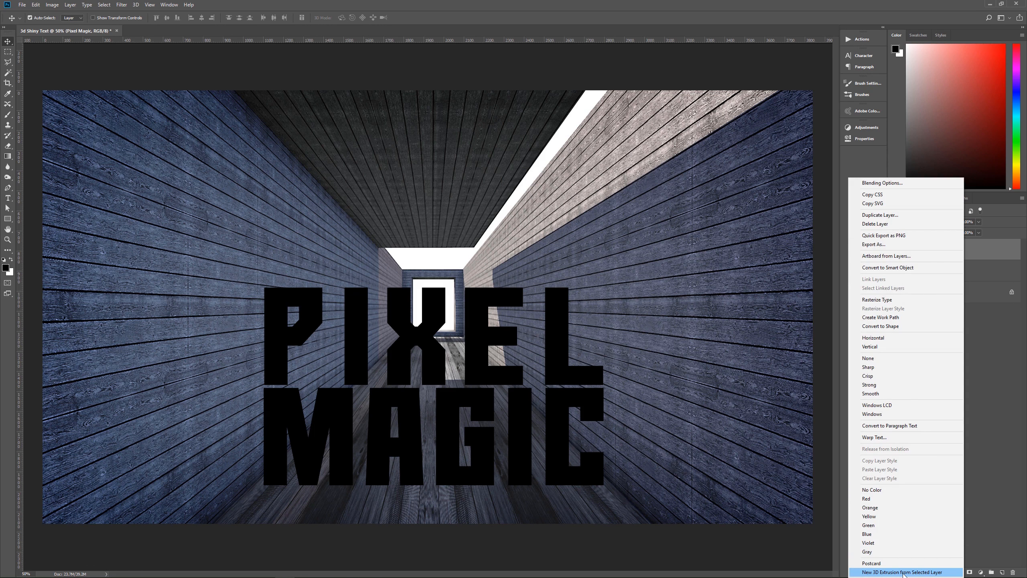
{"action": "left_click", "coordinate": [929, 572]}
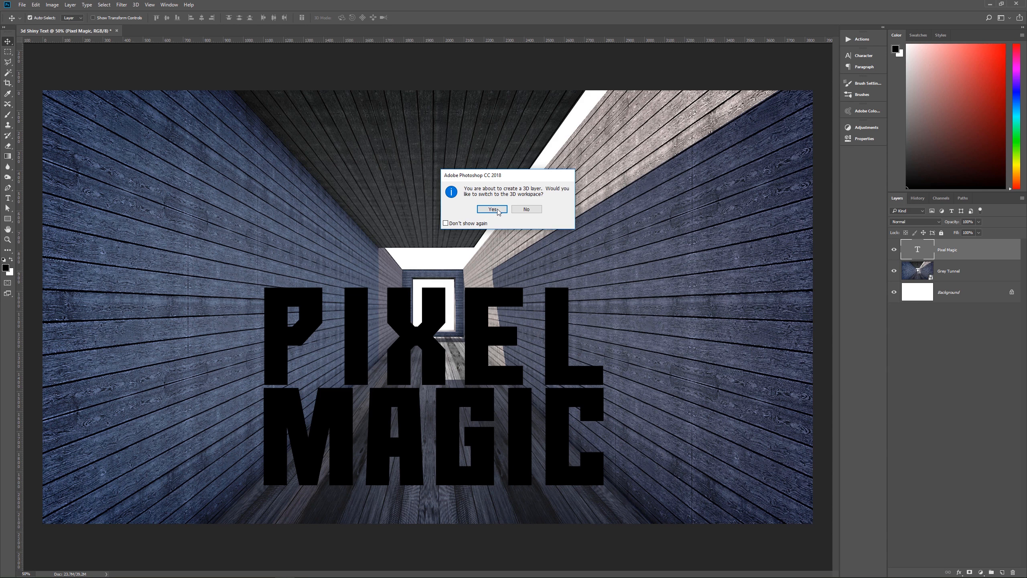
{"action": "left_click", "coordinate": [496, 211]}
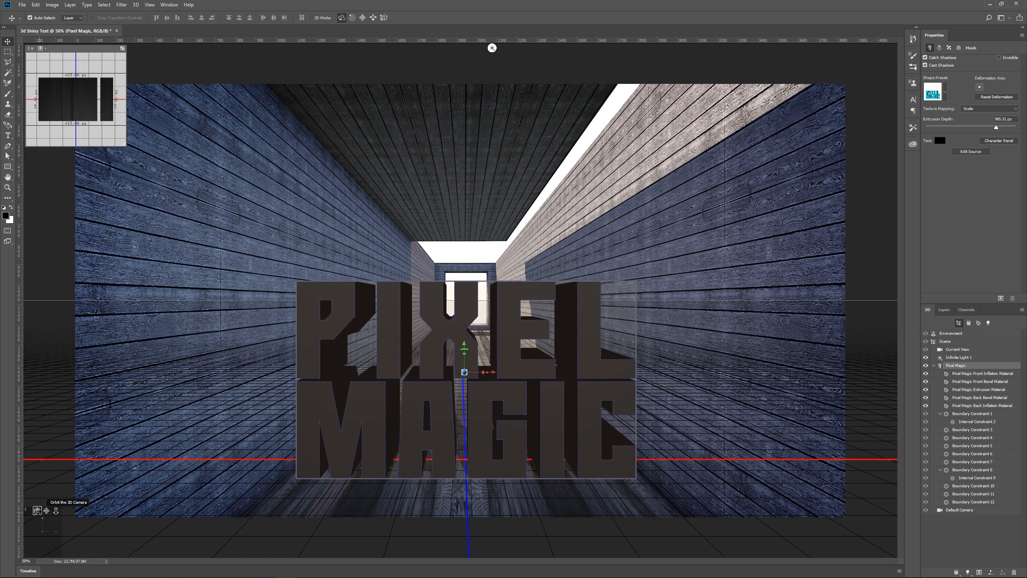
Step: Orbit the 3D camera slightly around the extruded text, keeping it nearly front-facing
{"action": "left_click_drag", "start_coordinate": [37, 512], "coordinate": [37, 511]}
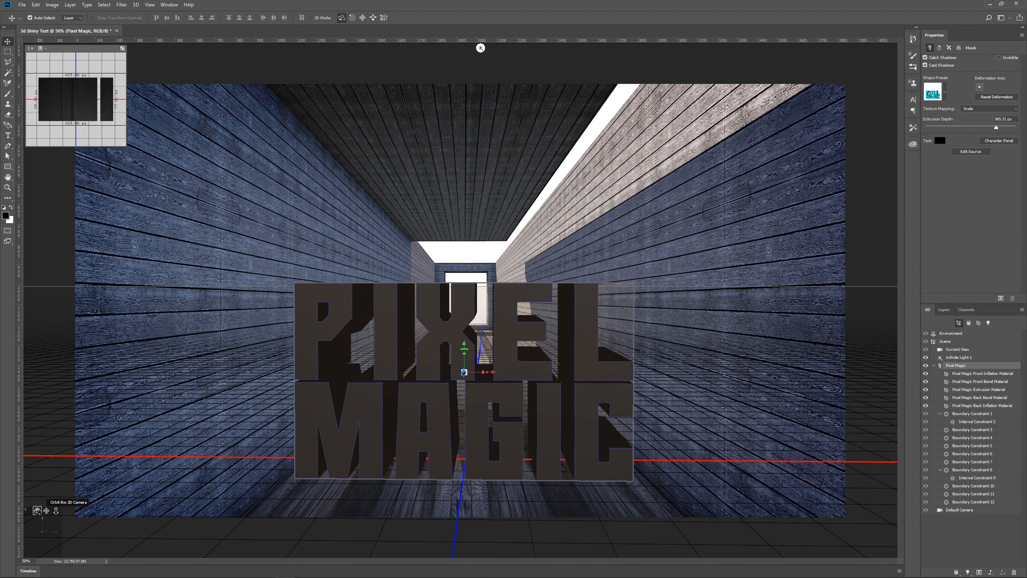
{"action": "left_click_drag", "start_coordinate": [37, 511], "coordinate": [38, 511]}
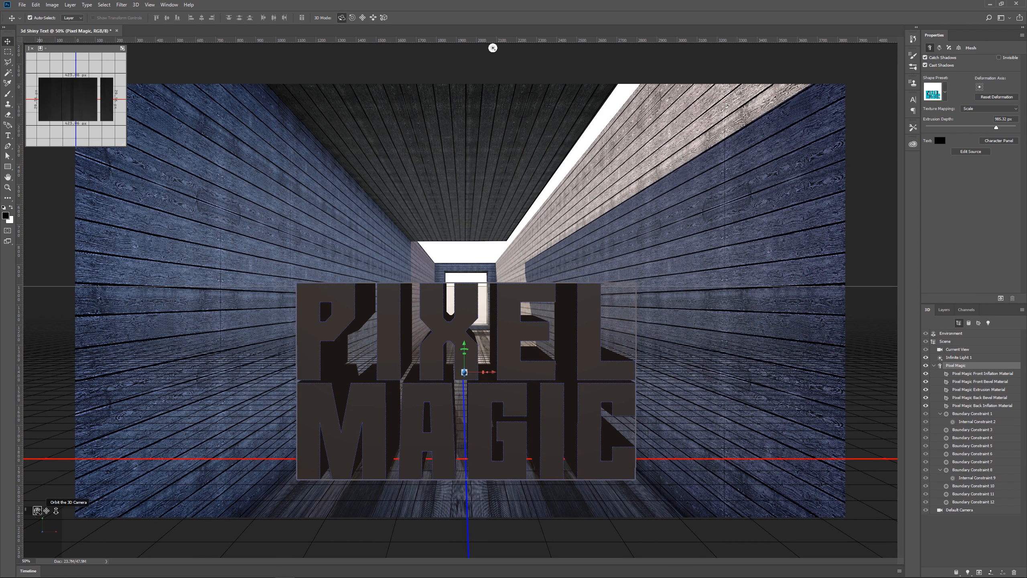
{"action": "left_click_drag", "start_coordinate": [37, 511], "coordinate": [37, 511]}
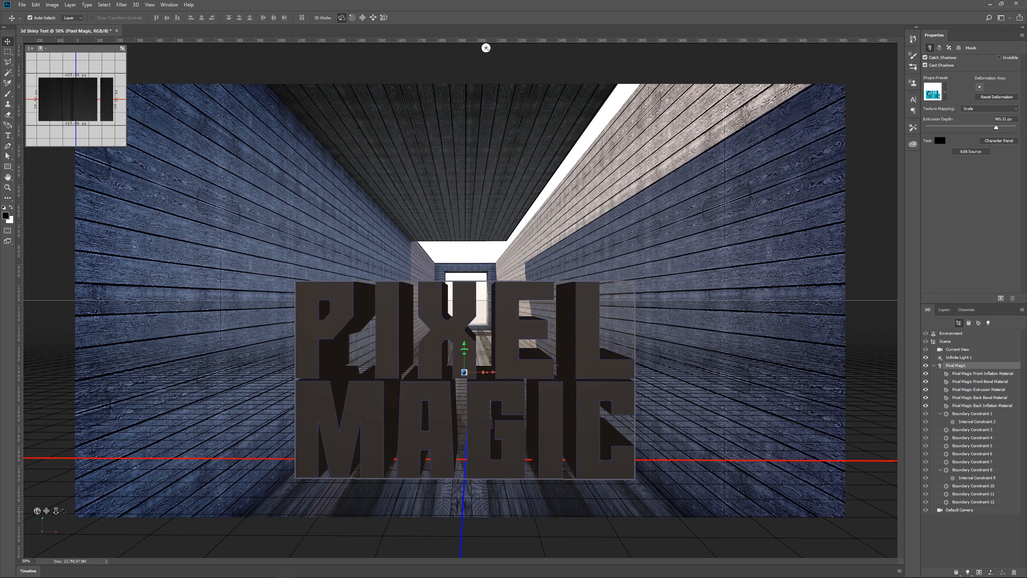
Step: Try dollying and panning the 3D camera around the extruded text, undoing each camera move
{"action": "mouse_move", "coordinate": [56, 510]}
{"action": "left_mouse_down"}
{"action": "mouse_move", "coordinate": [58, 478]}
{"action": "mouse_move", "coordinate": [61, 497]}
{"action": "left_mouse_up"}
{"action": "key", "text": "ctrl+z"}
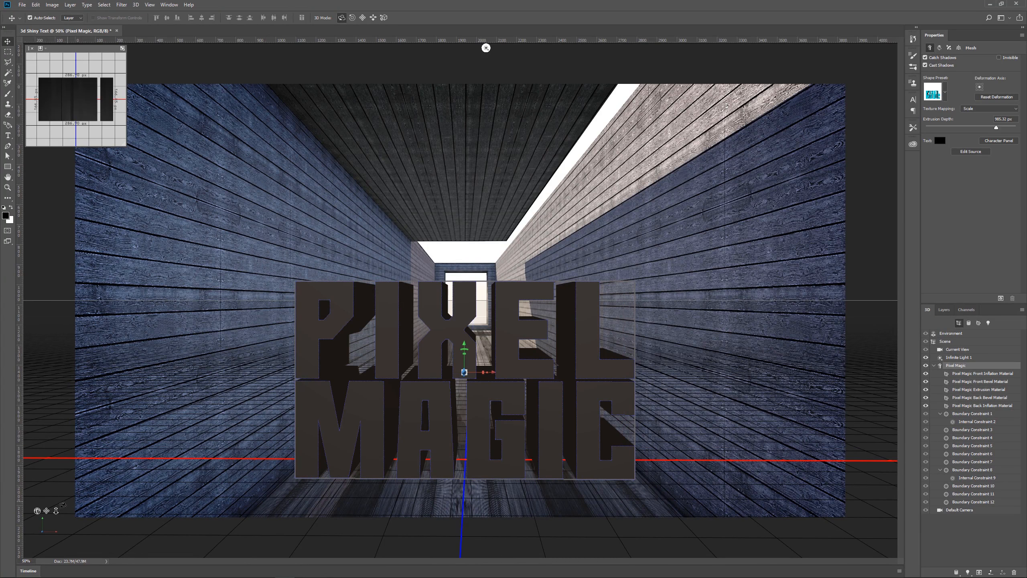
{"action": "left_click_drag", "start_coordinate": [47, 510], "coordinate": [64, 510]}
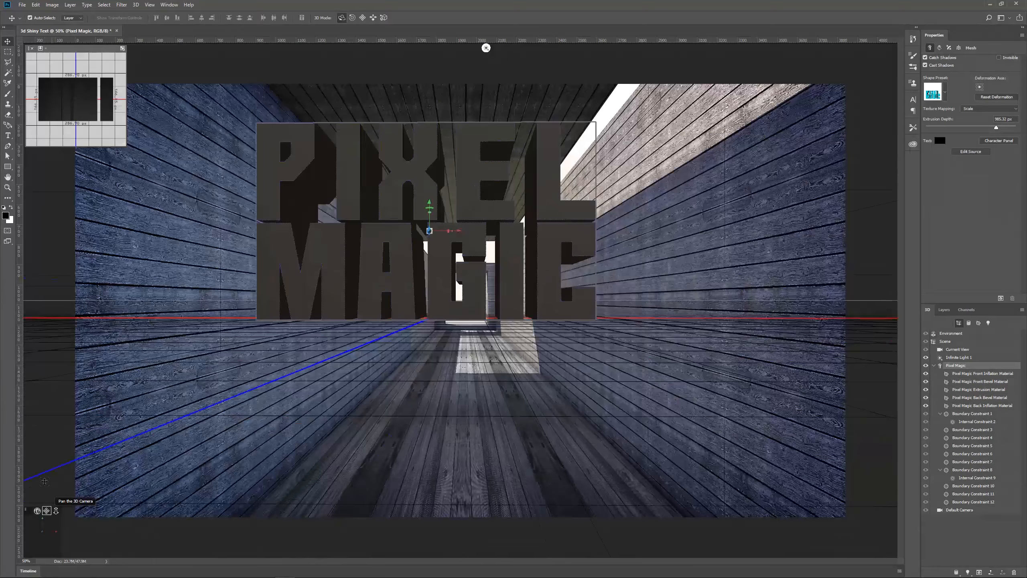
{"action": "left_click_drag", "start_coordinate": [45, 481], "coordinate": [45, 460]}
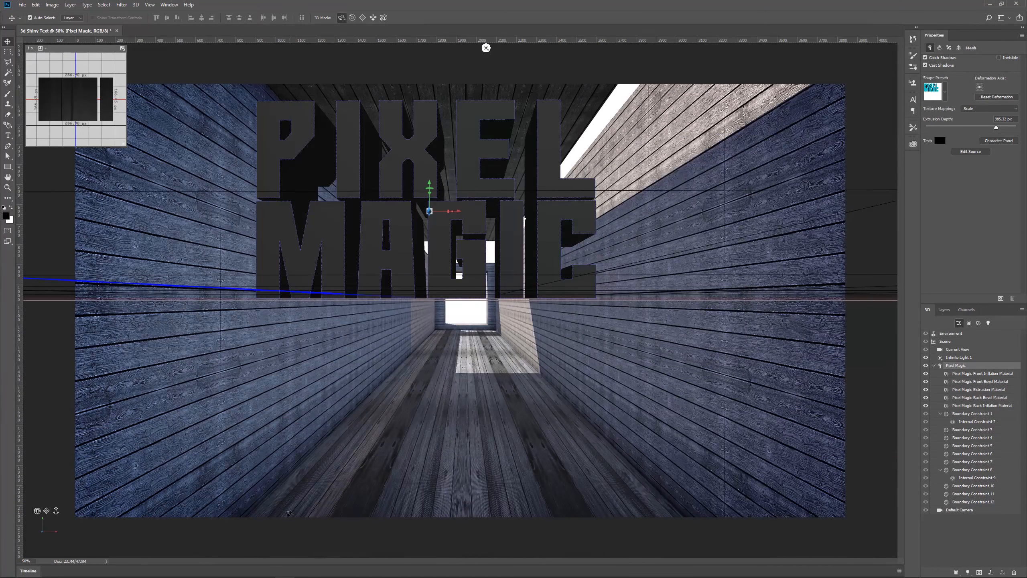
{"action": "key", "text": "ctrl+z"}
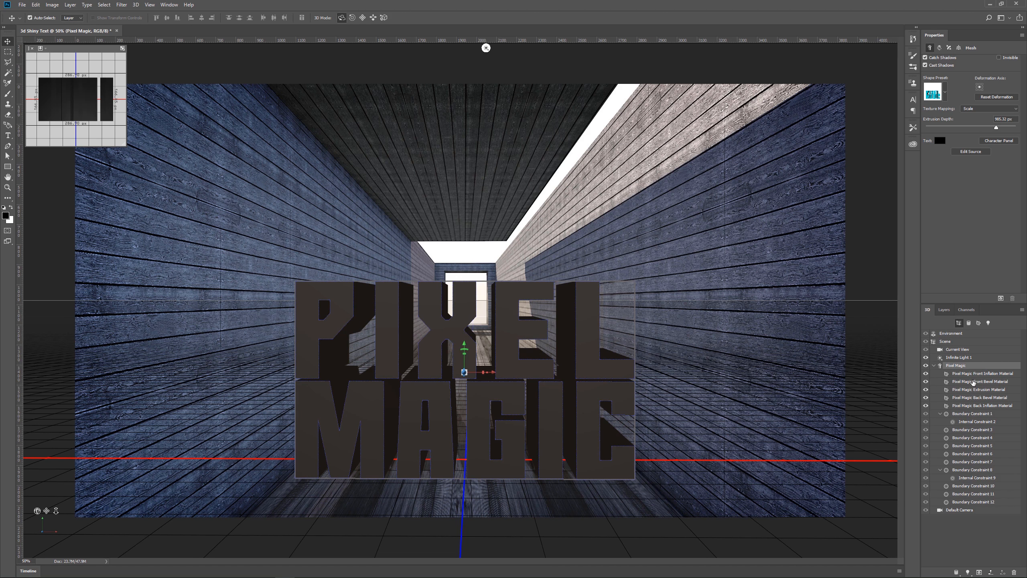
Step: Examine the Pixel Magic mesh, its front inflation material and its entry in the layer stack
{"action": "left_click", "coordinate": [971, 374]}
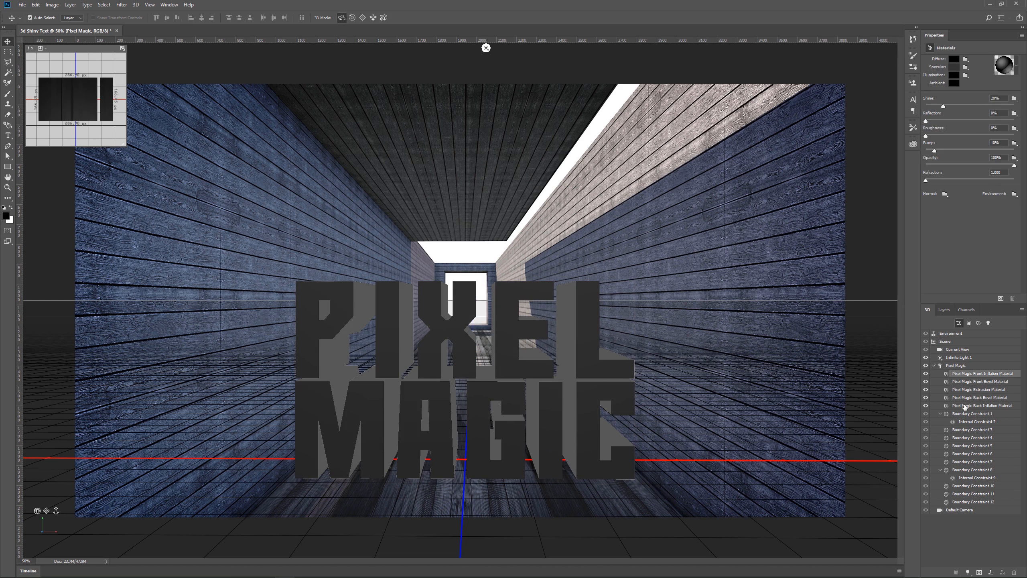
{"action": "left_click", "coordinate": [949, 366]}
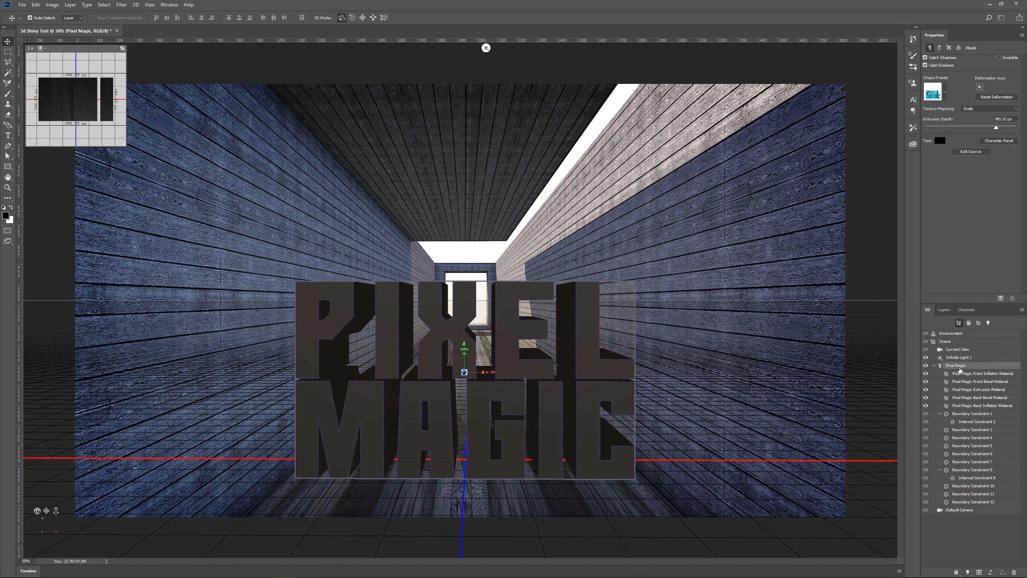
{"action": "left_click", "coordinate": [945, 310]}
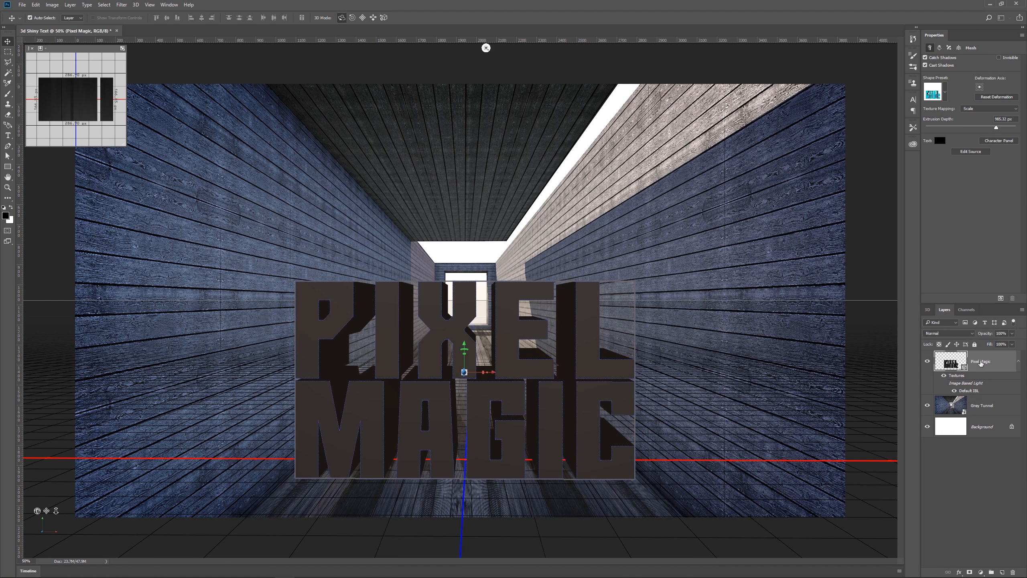
{"action": "left_click", "coordinate": [928, 310]}
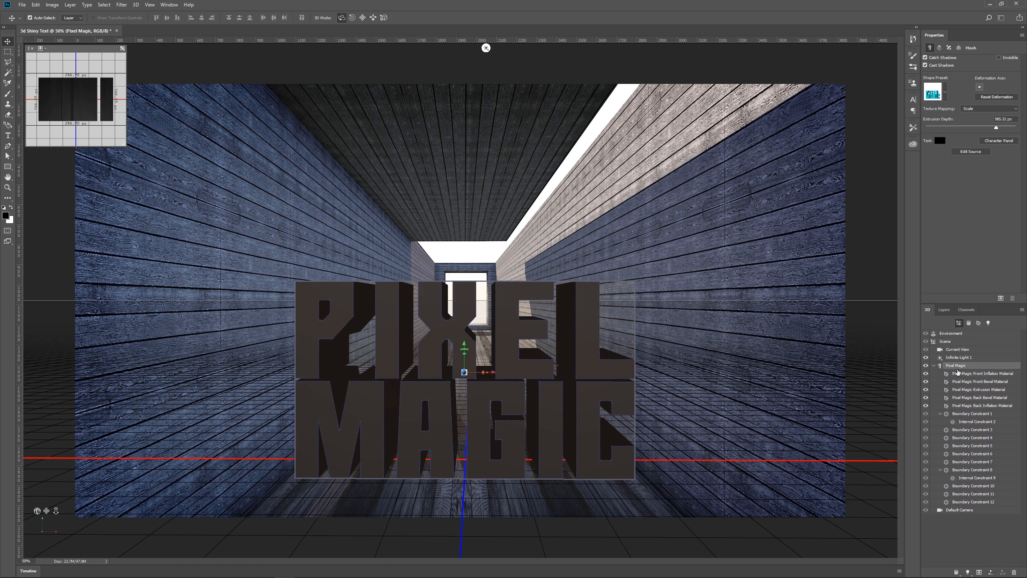
Step: Select all five Pixel Magic materials, from front inflation to back inflation, and set their shine to 60%
{"action": "left_click", "coordinate": [969, 375]}
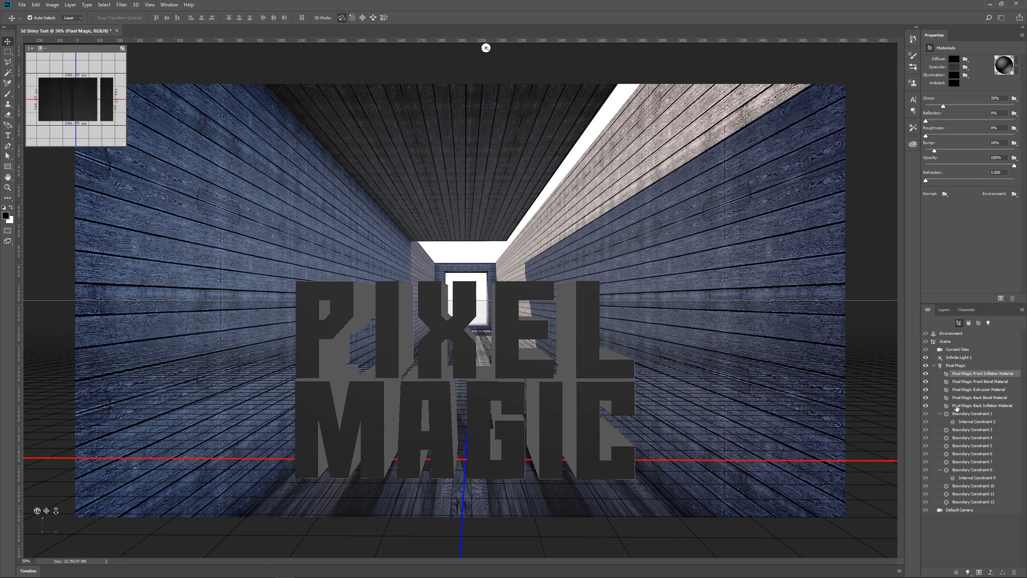
{"action": "left_click", "coordinate": [1000, 406], "text": "shift"}
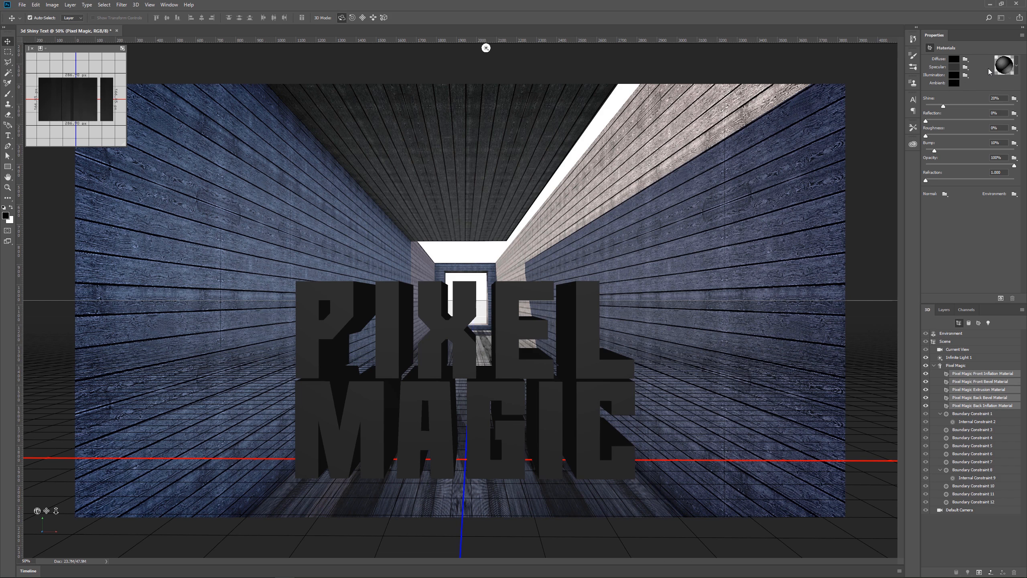
{"action": "left_click", "coordinate": [1017, 66]}
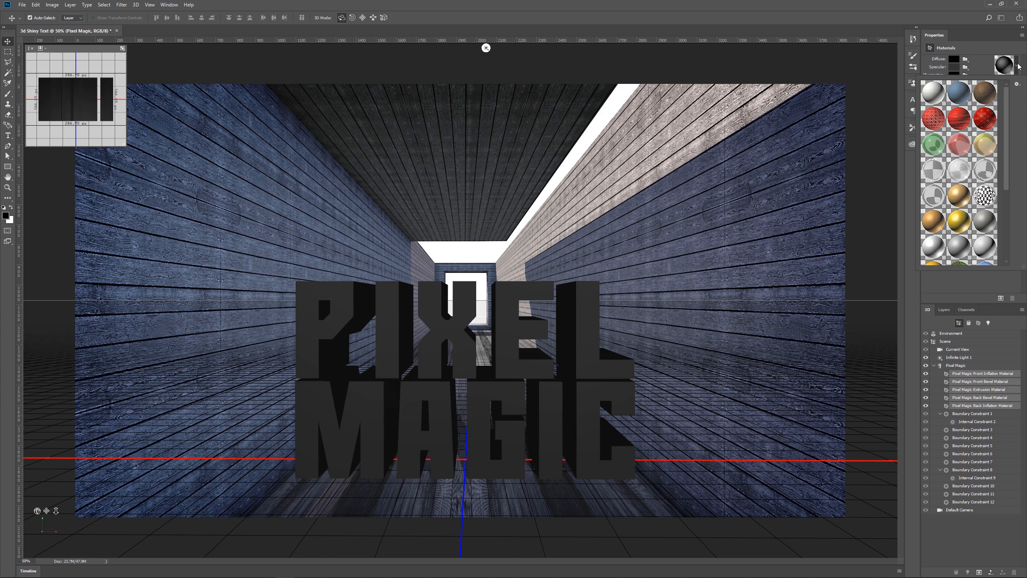
{"action": "left_click", "coordinate": [1018, 65]}
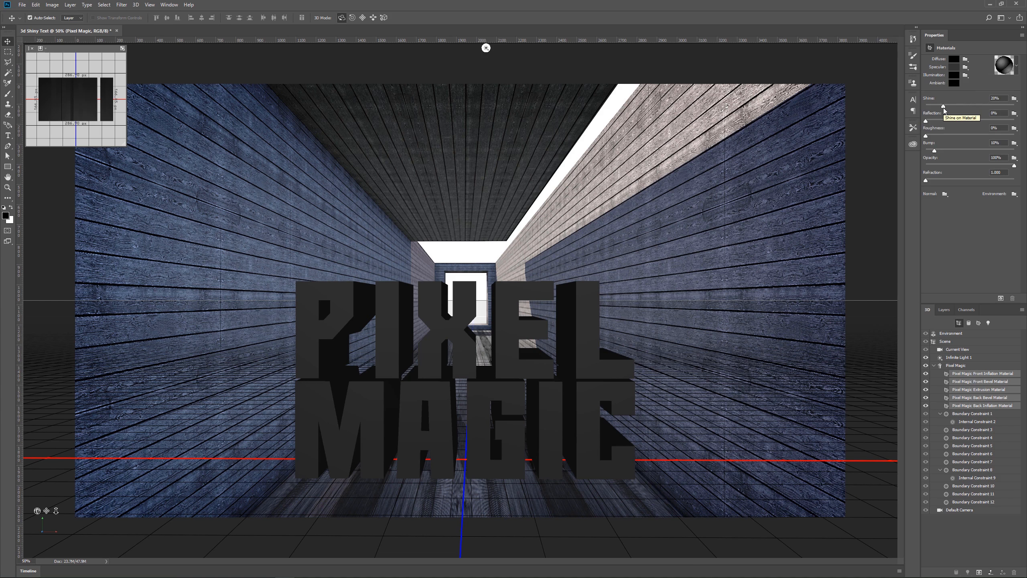
{"action": "left_click", "coordinate": [996, 98]}
{"action": "type", "text": "60"}
{"action": "key", "text": "Return"}
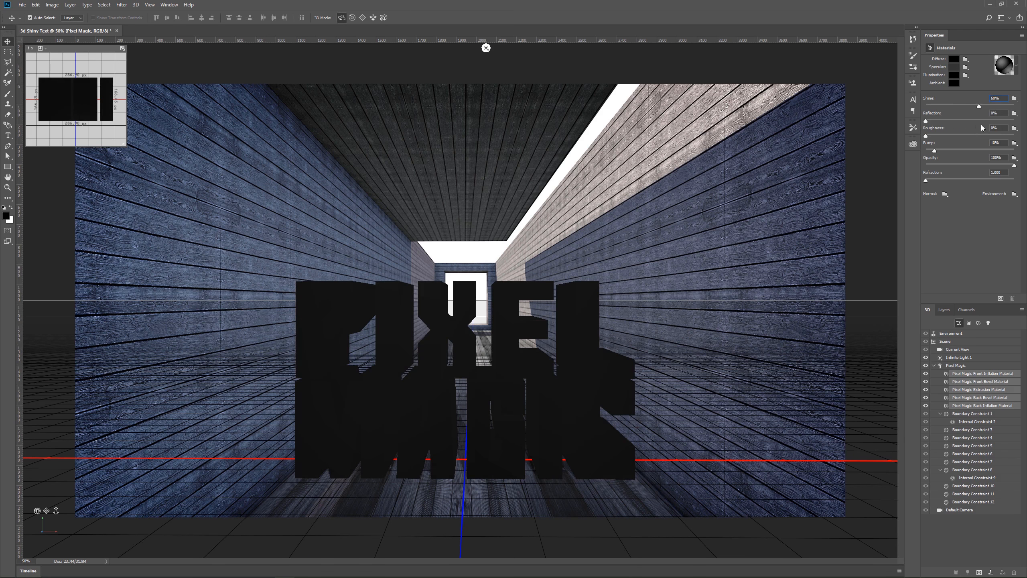
Step: Set the selected text materials' reflection to 100% and bump to 50%
{"action": "left_click_drag", "start_coordinate": [926, 121], "coordinate": [1014, 120]}
{"action": "left_click", "coordinate": [995, 143]}
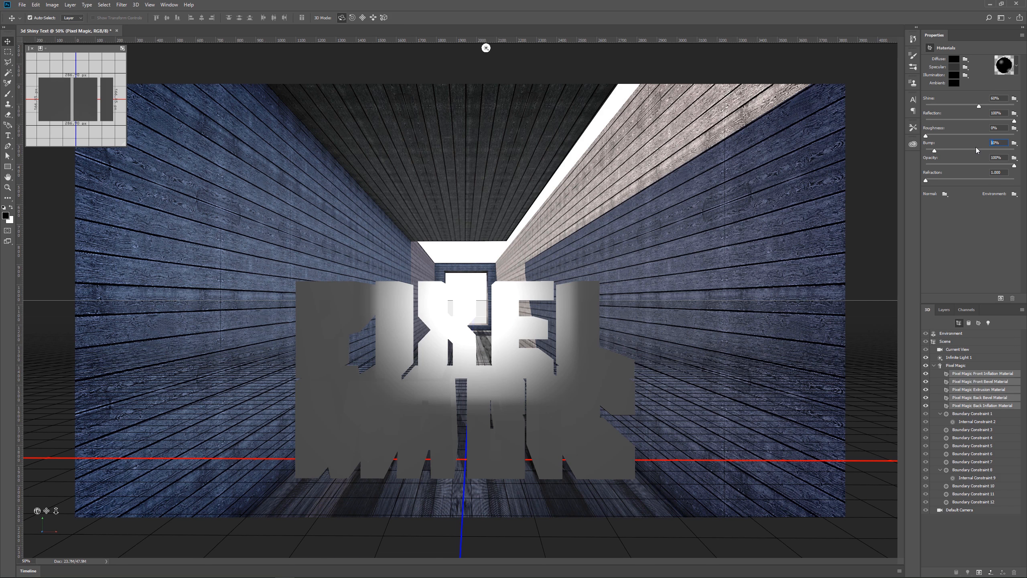
{"action": "type", "text": "50"}
{"action": "key", "text": "Return"}
{"action": "left_click", "coordinate": [990, 159]}
Step: Apply a rounded, inflated shape preset to the Pixel Magic mesh and set its extrusion depth to 200 px
{"action": "left_click", "coordinate": [959, 366]}
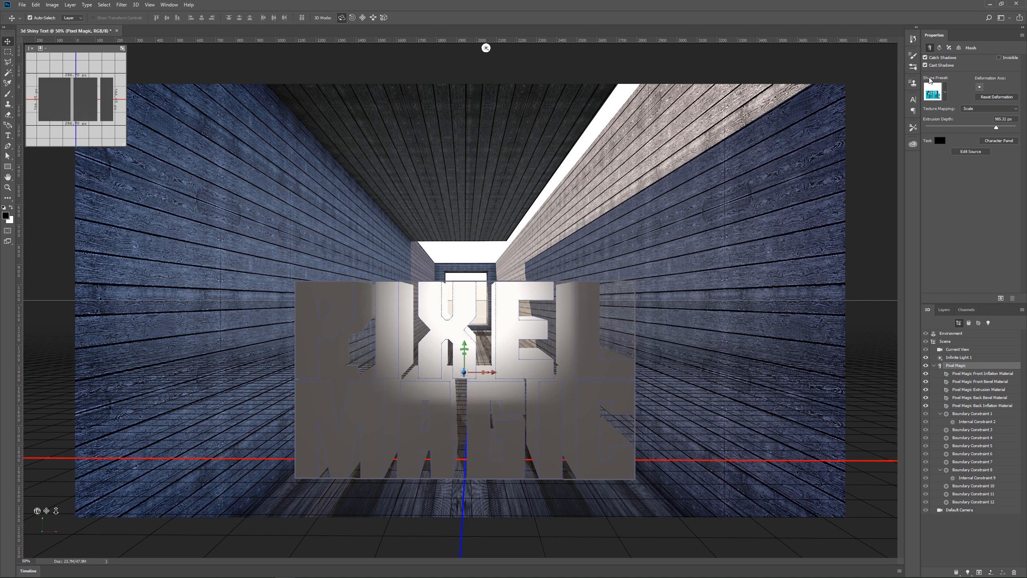
{"action": "left_click", "coordinate": [946, 99]}
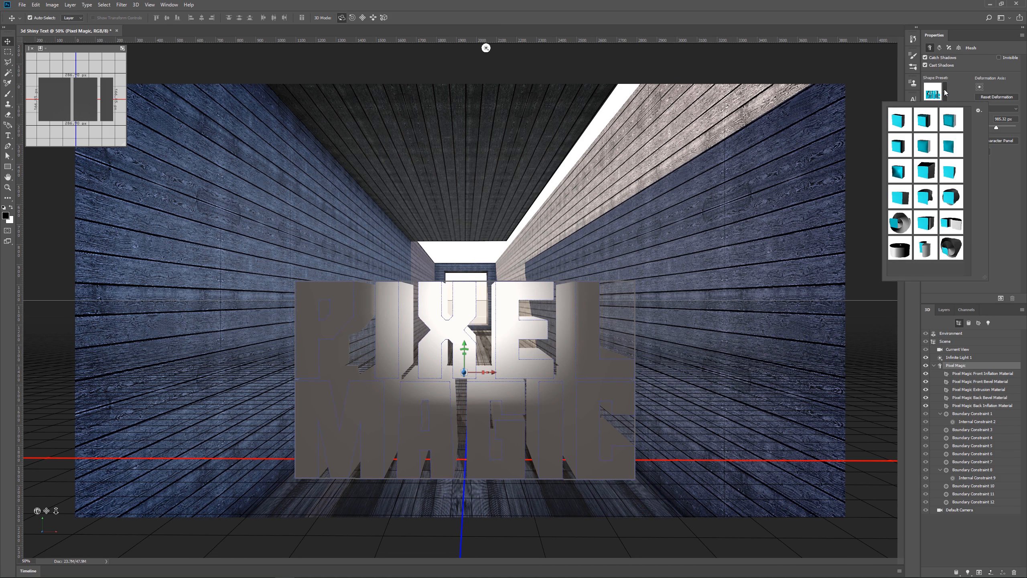
{"action": "left_click", "coordinate": [926, 148]}
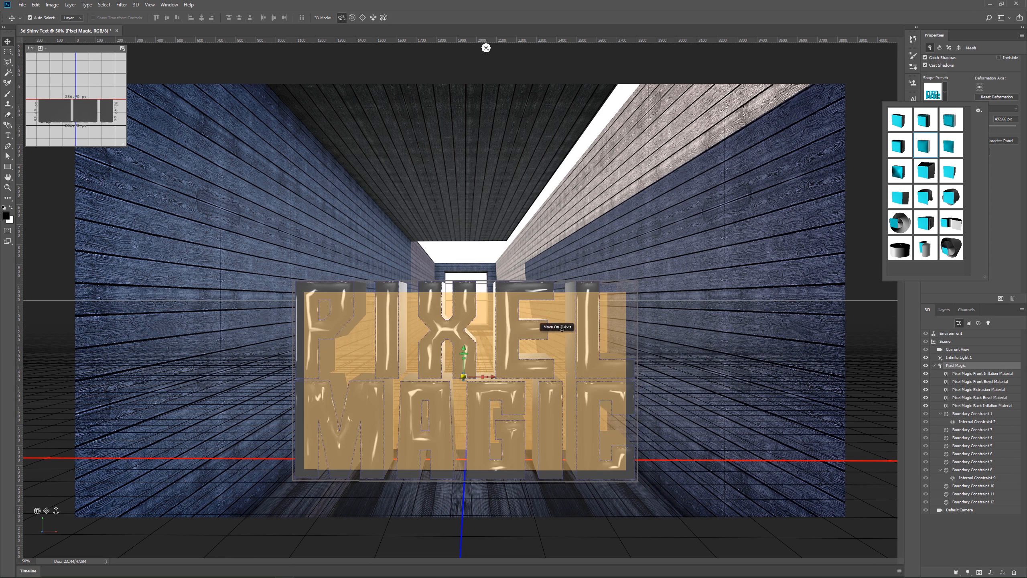
{"action": "left_click", "coordinate": [993, 252]}
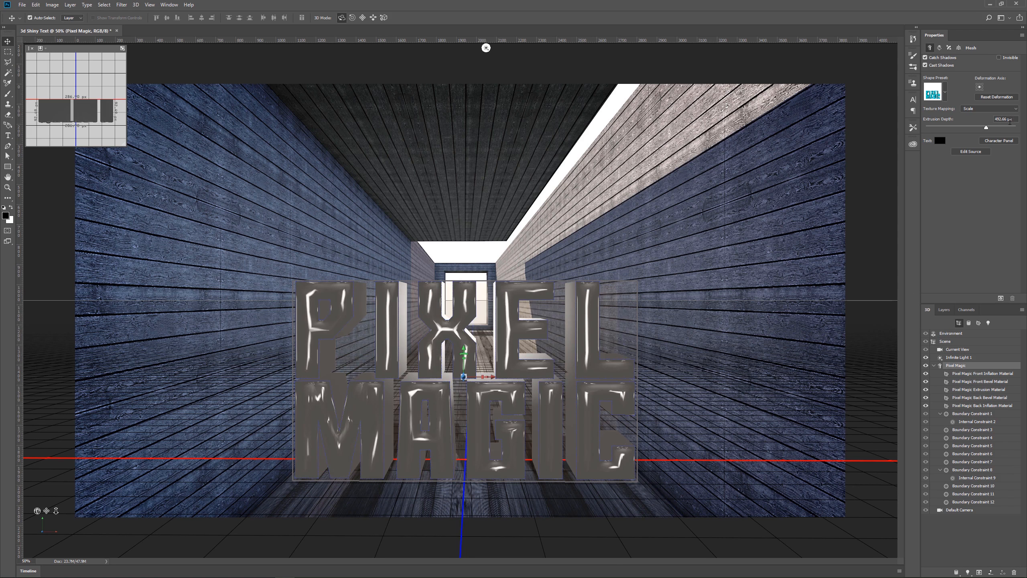
{"action": "left_click", "coordinate": [1009, 119]}
{"action": "type", "text": "200"}
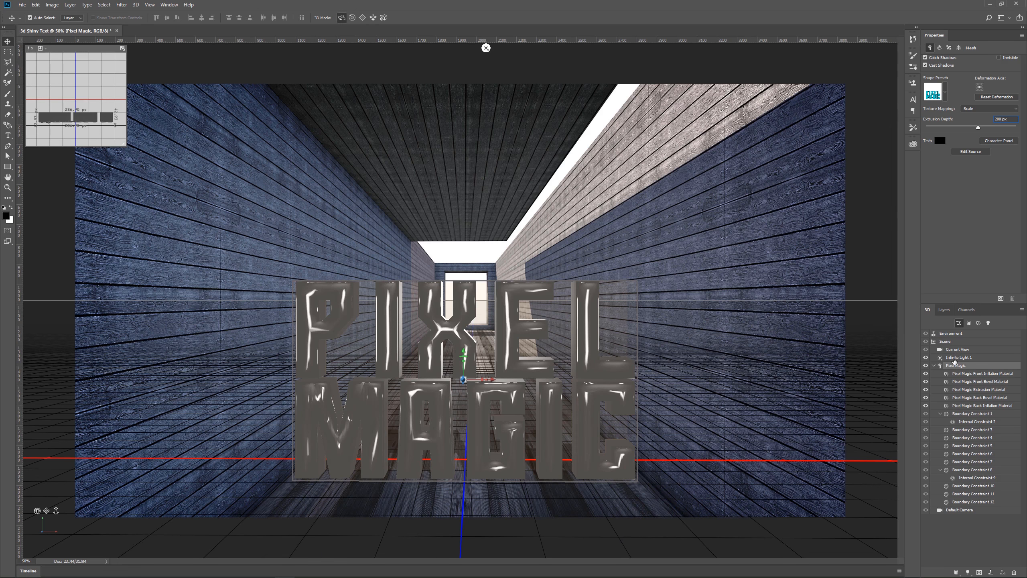
Step: Tilt Infinite Light 1 so it shines straighter from above, and set its shadow softness to 5%
{"action": "left_click", "coordinate": [956, 357]}
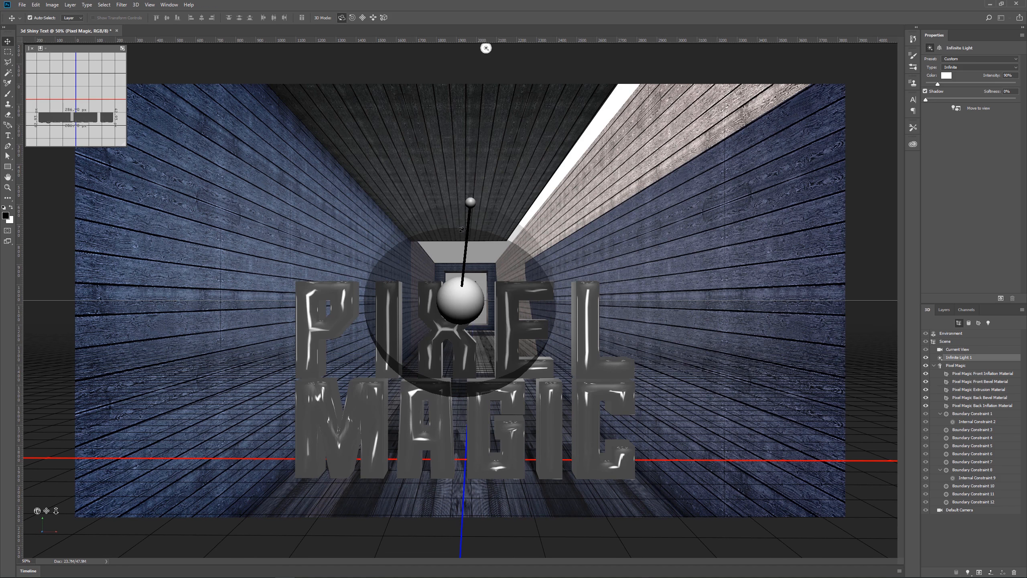
{"action": "left_click_drag", "start_coordinate": [471, 202], "coordinate": [460, 223]}
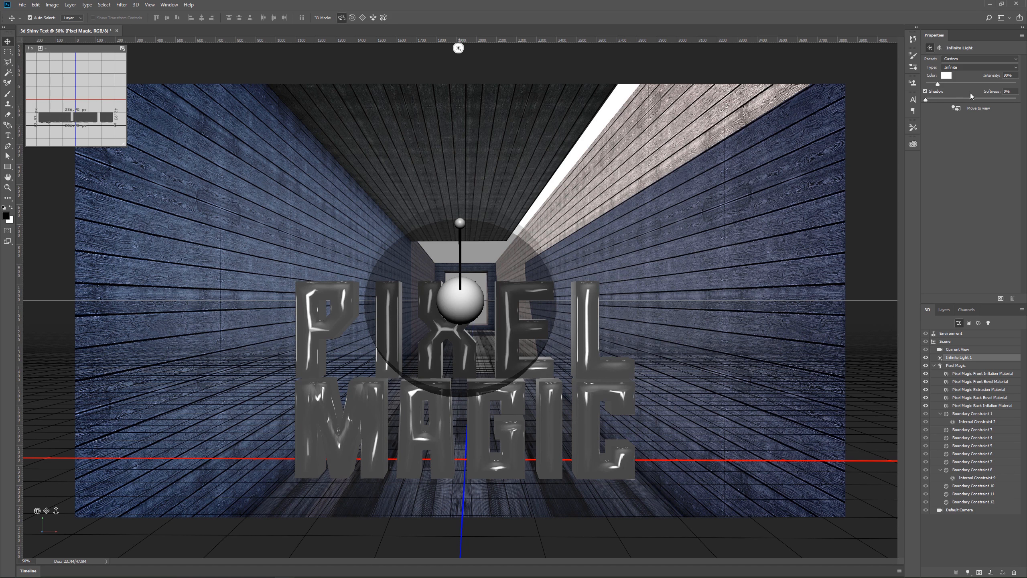
{"action": "left_click", "coordinate": [1007, 92]}
{"action": "type", "text": "5"}
Step: Rotate the environment's image-based light sideways and replace its texture with the Tech Lights image from the Streets folder
{"action": "left_click", "coordinate": [965, 335]}
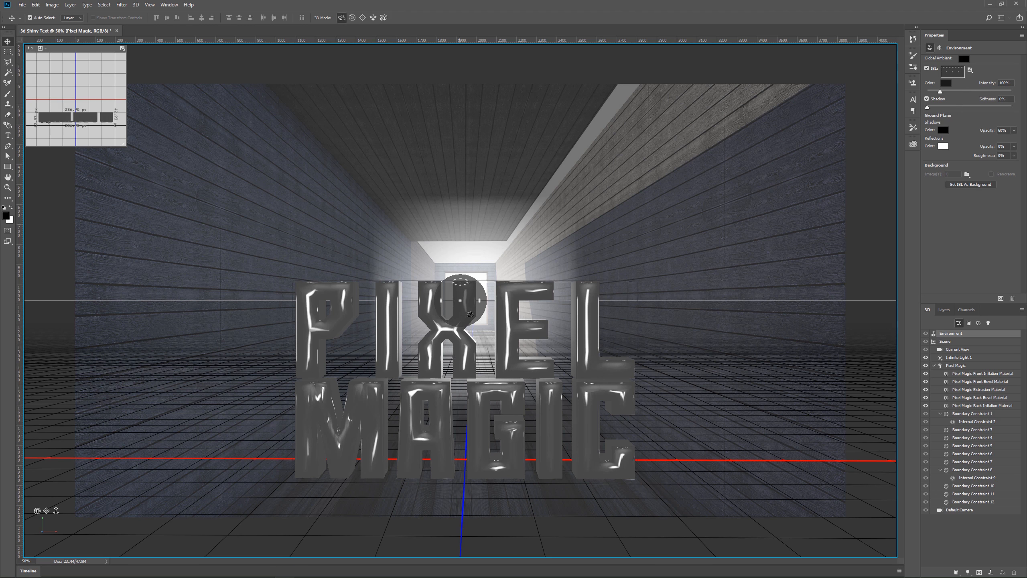
{"action": "left_click_drag", "start_coordinate": [449, 304], "coordinate": [512, 321]}
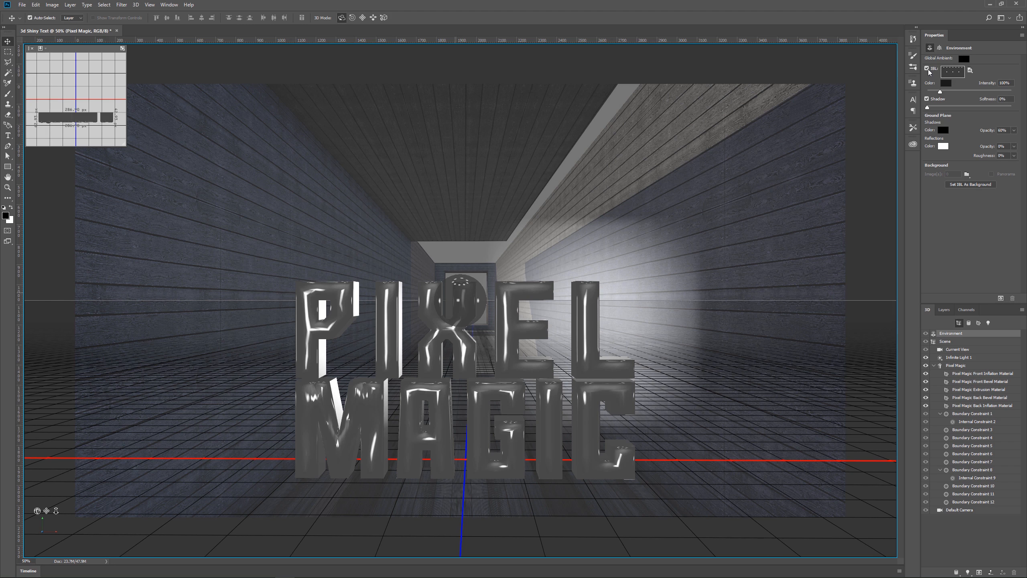
{"action": "left_click", "coordinate": [970, 70]}
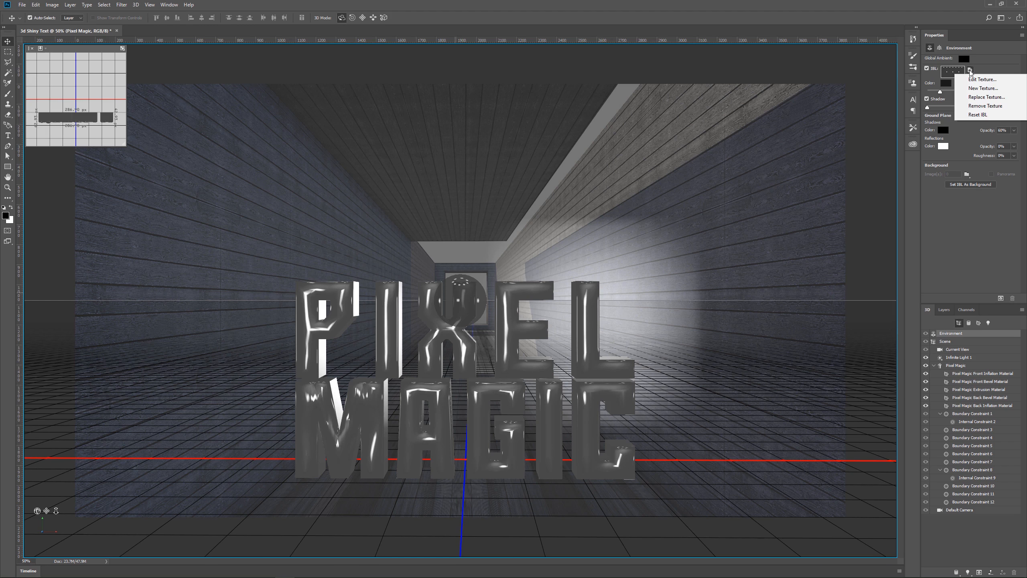
{"action": "left_click", "coordinate": [986, 97]}
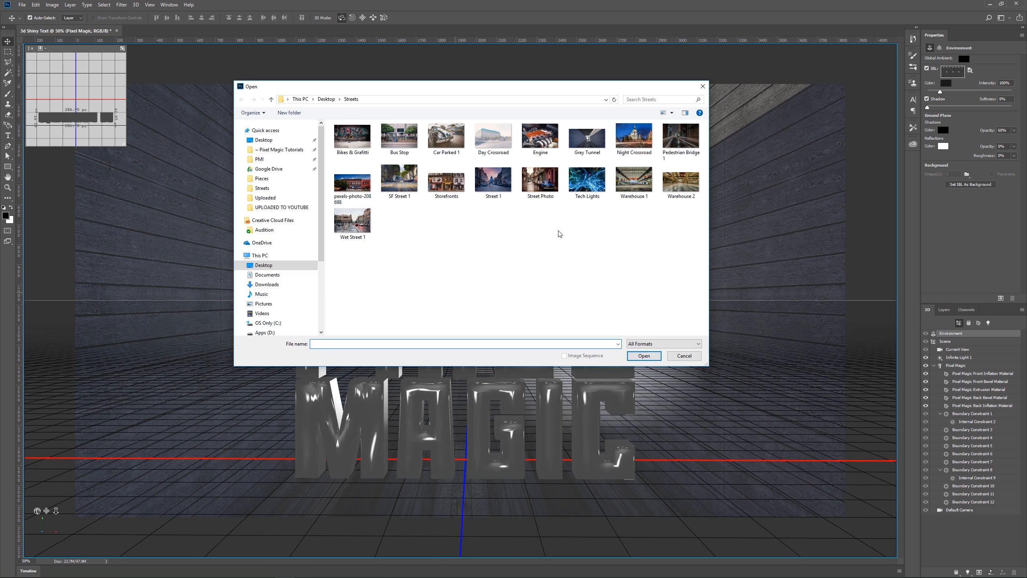
{"action": "left_click", "coordinate": [582, 186]}
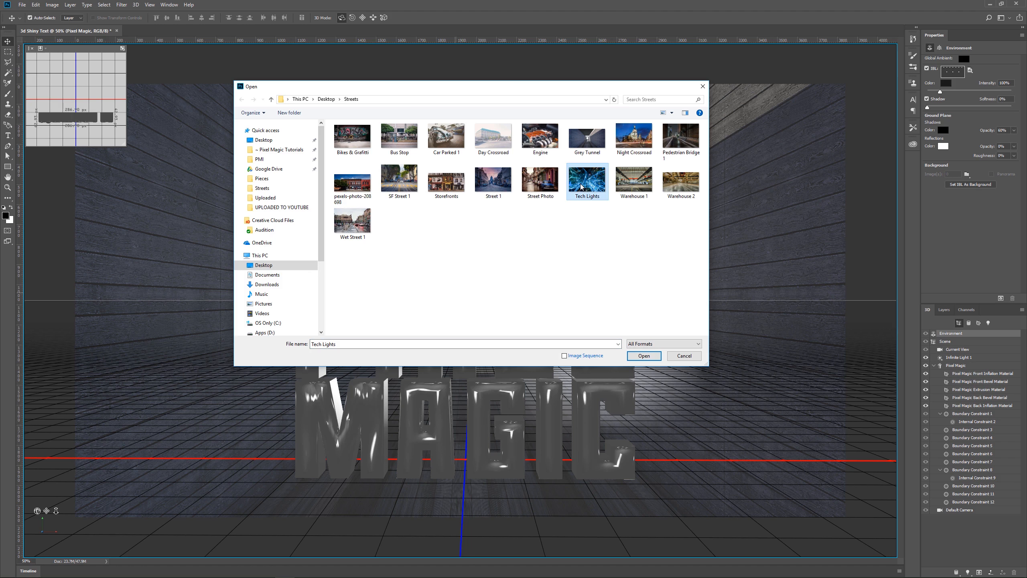
{"action": "double_click", "coordinate": [581, 187]}
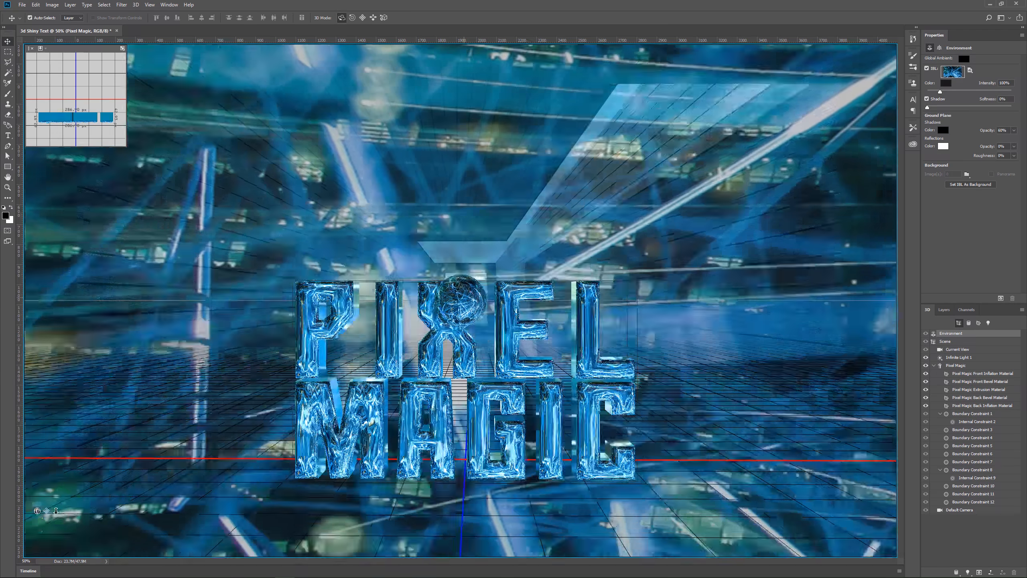
Step: Rotate the Tech Lights environment to shift the reflections on the text, and slightly adjust the environment's shadow softness
{"action": "mouse_move", "coordinate": [463, 297]}
{"action": "left_mouse_down"}
{"action": "mouse_move", "coordinate": [454, 292]}
{"action": "mouse_move", "coordinate": [467, 305]}
{"action": "mouse_move", "coordinate": [450, 284]}
{"action": "mouse_move", "coordinate": [453, 309]}
{"action": "left_mouse_up"}
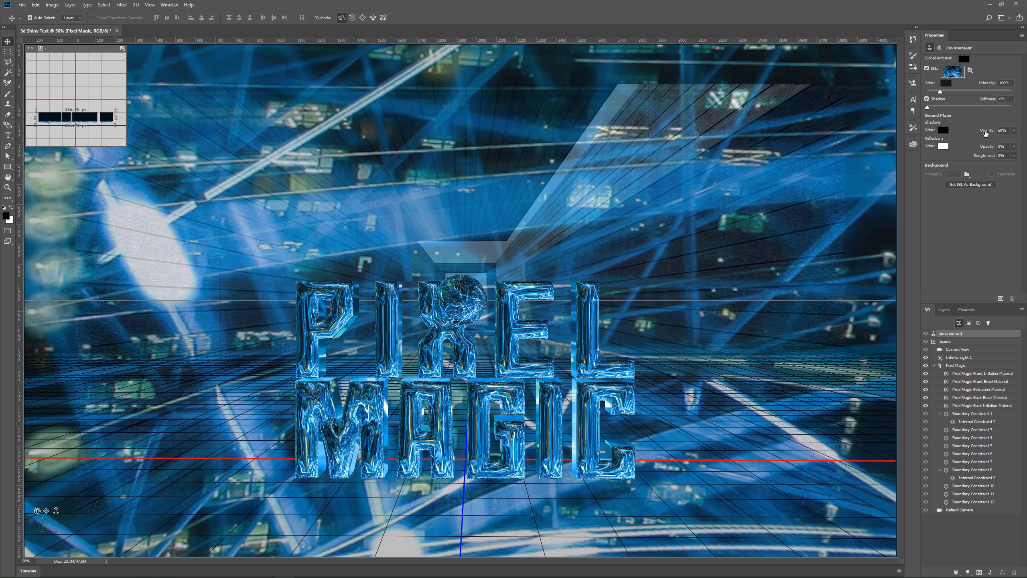
{"action": "left_click_drag", "start_coordinate": [985, 133], "coordinate": [988, 131]}
{"action": "left_click_drag", "start_coordinate": [928, 110], "coordinate": [930, 111]}
{"action": "left_click", "coordinate": [8, 52]}
{"action": "left_click", "coordinate": [8, 42]}
Step: Select the current 3D view, switch to the Rectangular Marquee tool, then render the text and inspect it up close
{"action": "left_click", "coordinate": [956, 349]}
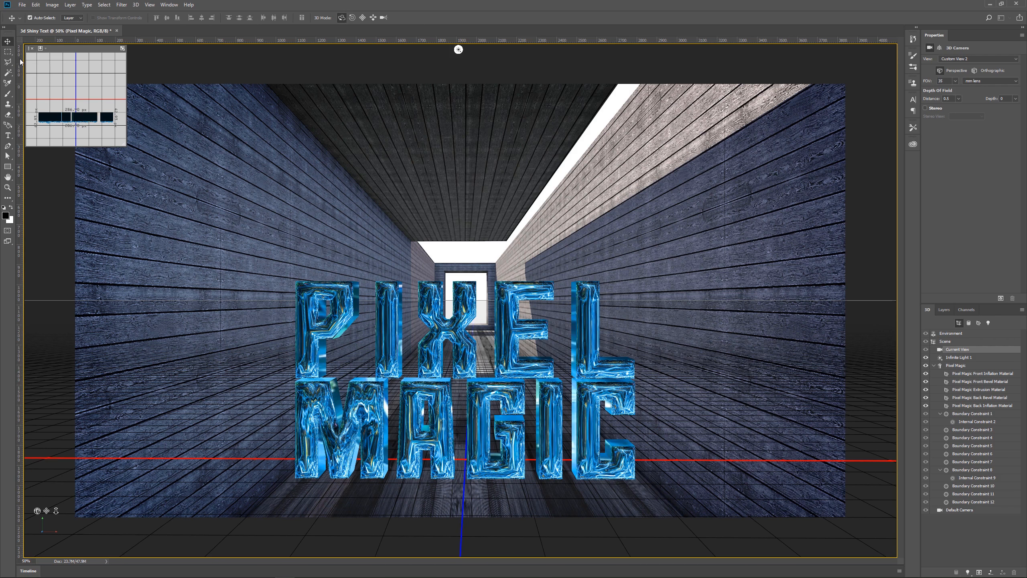
{"action": "left_click", "coordinate": [9, 52]}
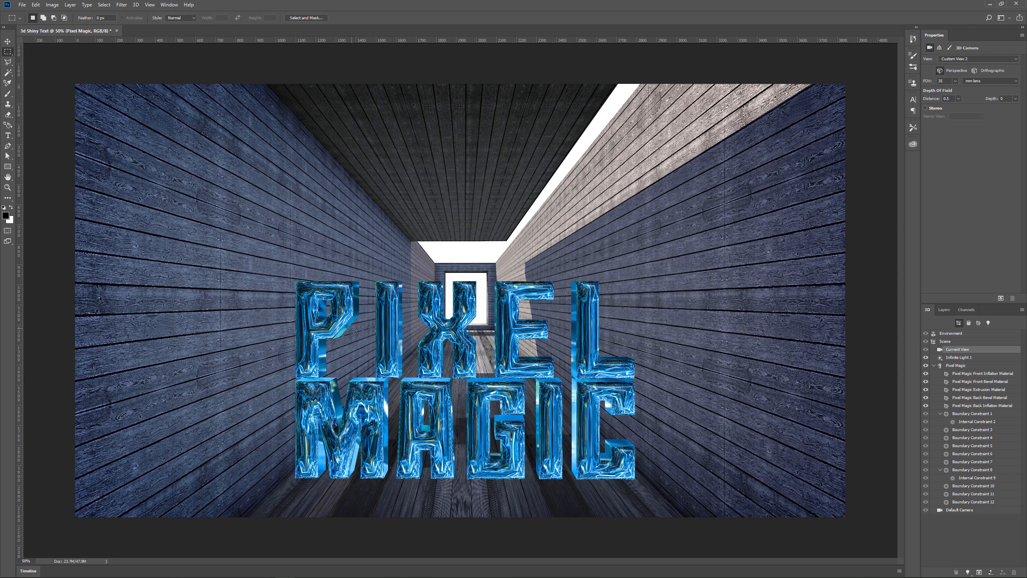
{"action": "left_click", "coordinate": [1001, 299]}
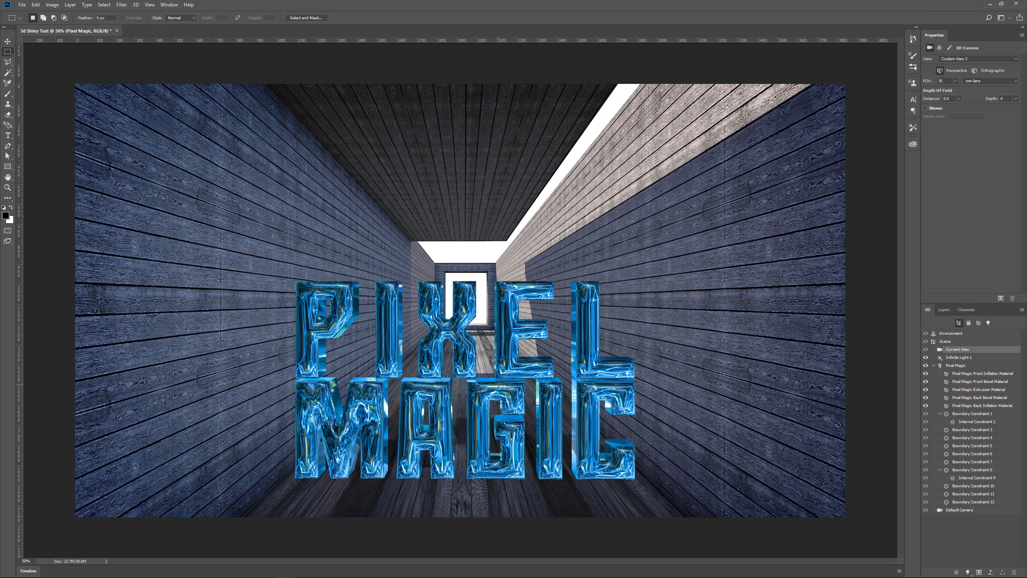
{"action": "scroll", "coordinate": [499, 383], "scroll_direction": "up", "scroll_amount": 4}
{"action": "scroll", "coordinate": [499, 383], "scroll_direction": "down", "scroll_amount": 1}
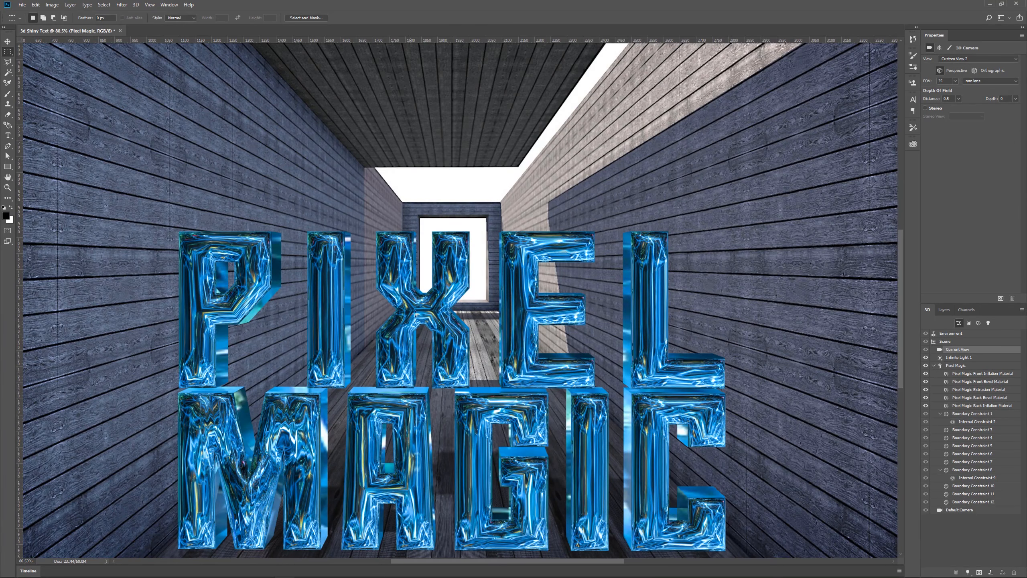
{"action": "scroll", "coordinate": [392, 373], "scroll_direction": "down", "scroll_amount": 3}
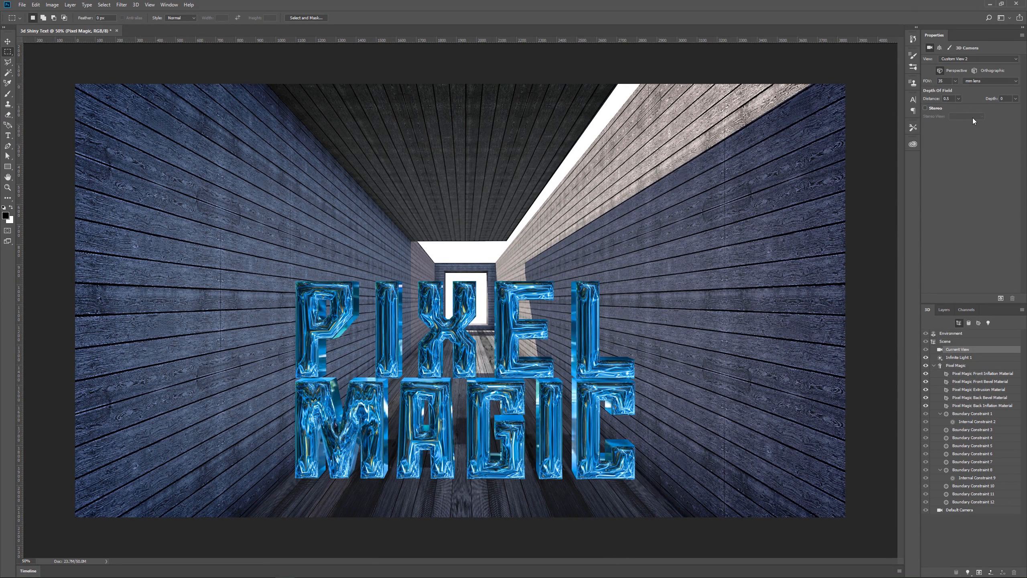
Step: Open the list of available workspaces
{"action": "left_click", "coordinate": [1010, 19]}
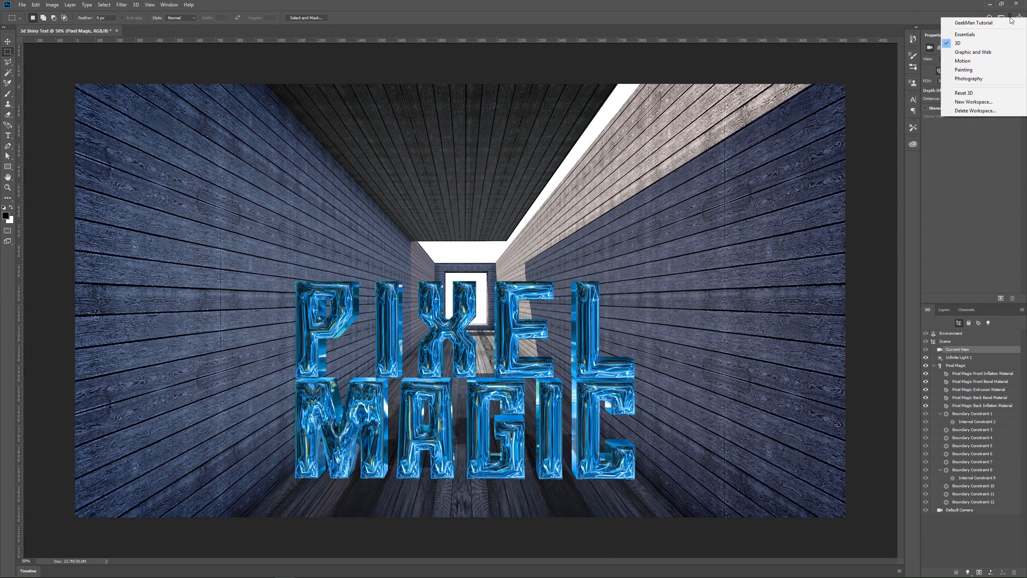